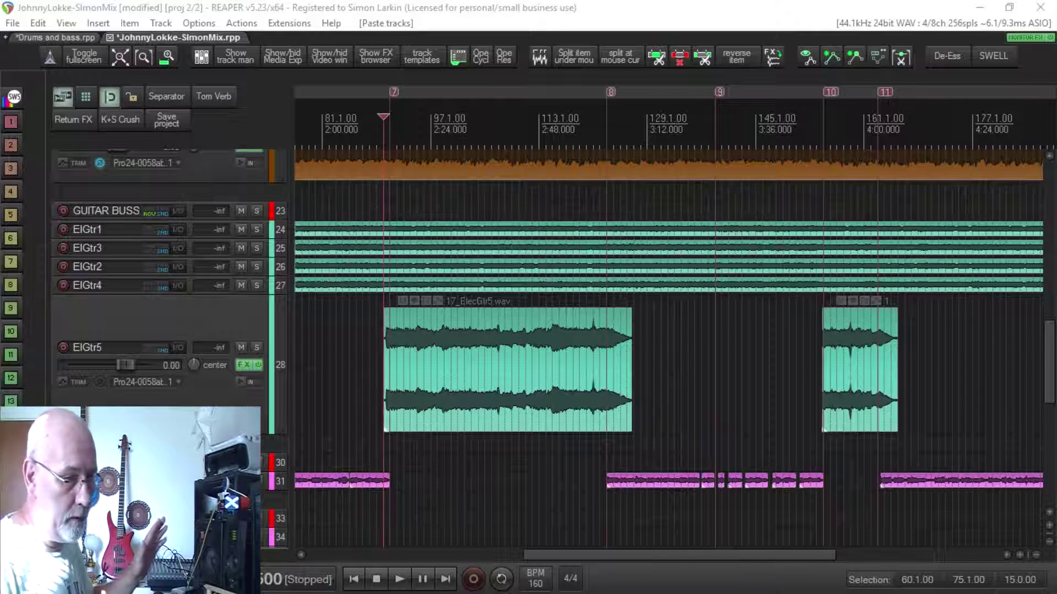
- Bring up the JohnnyLokke-SImonMix folder in File Explorer and browse its WAV, peak and backup files
click(337, 545)
drag(779, 121, 595, 135)
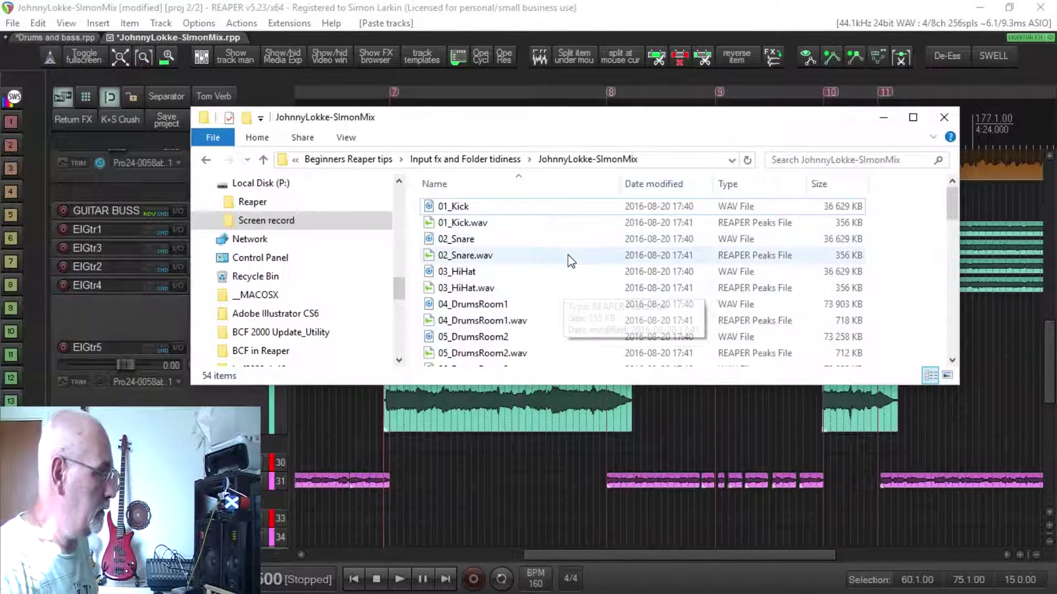
scroll(570, 262, down, 7)
scroll(570, 266, down, 8)
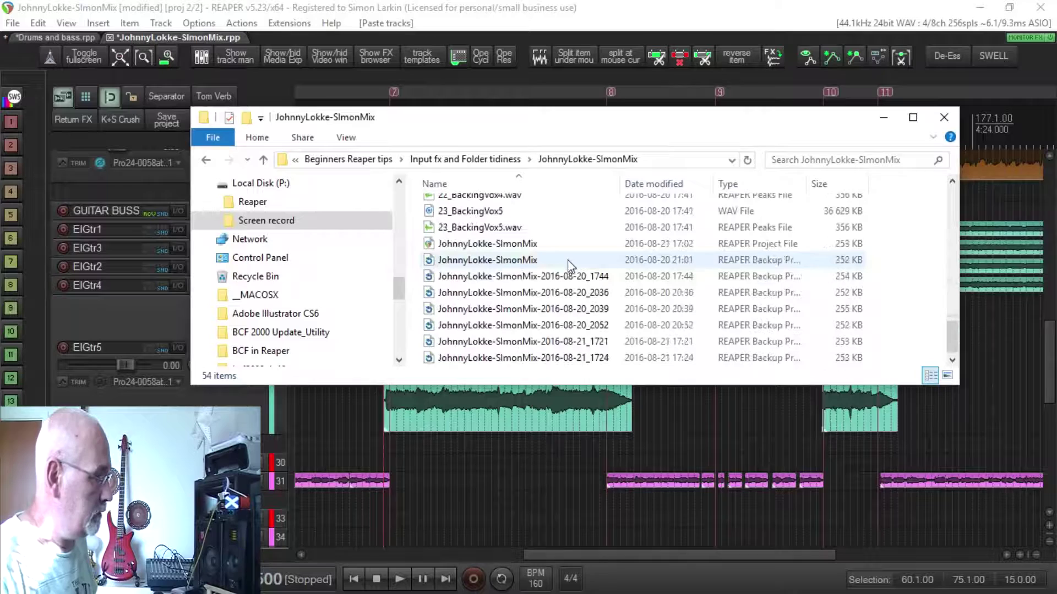
scroll(570, 266, up, 2)
scroll(569, 267, up, 13)
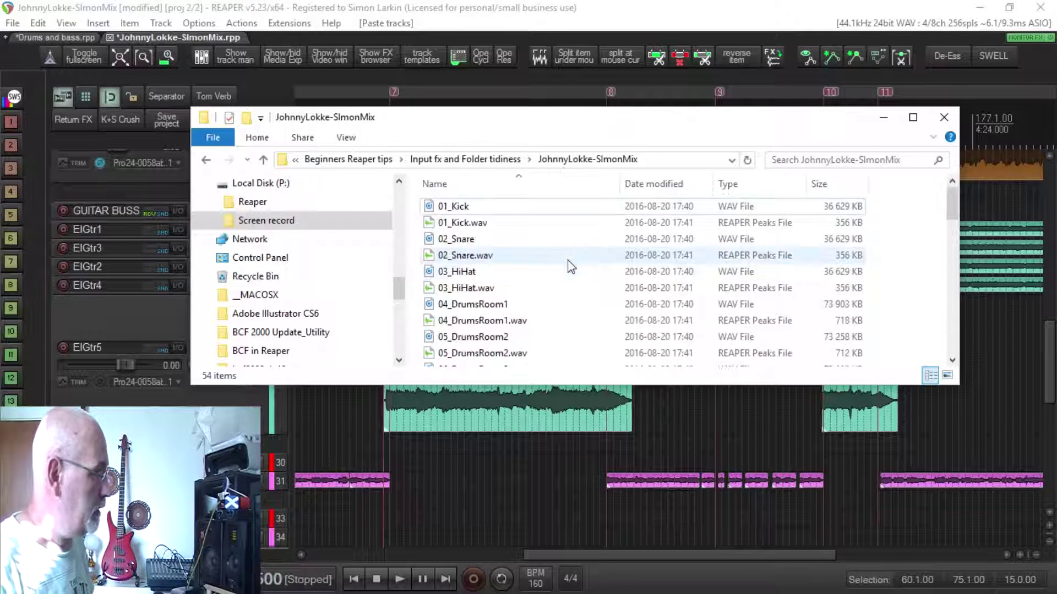
scroll(512, 285, down, 14)
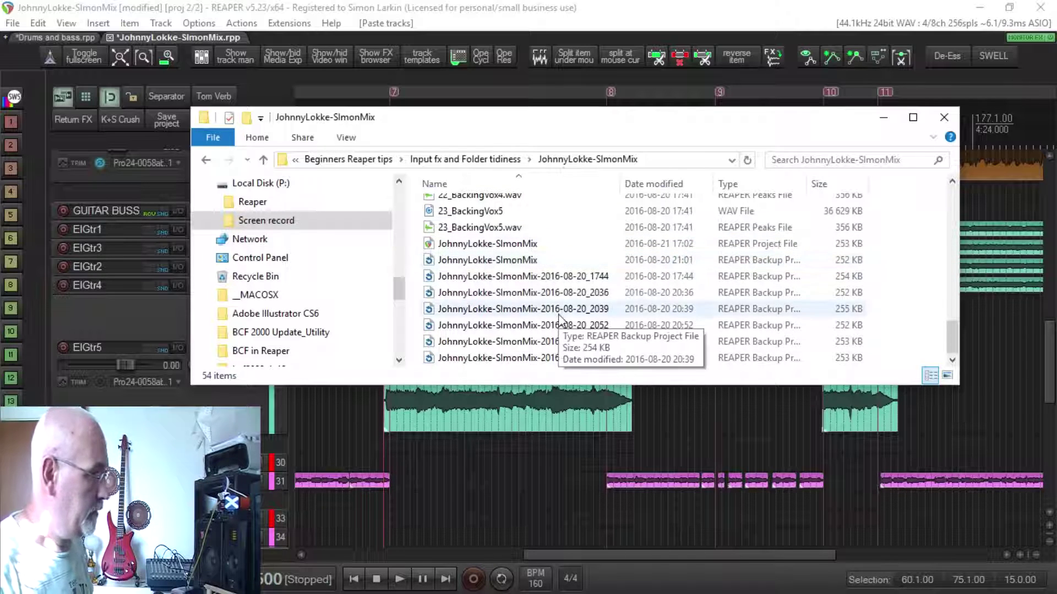
scroll(560, 316, up, 15)
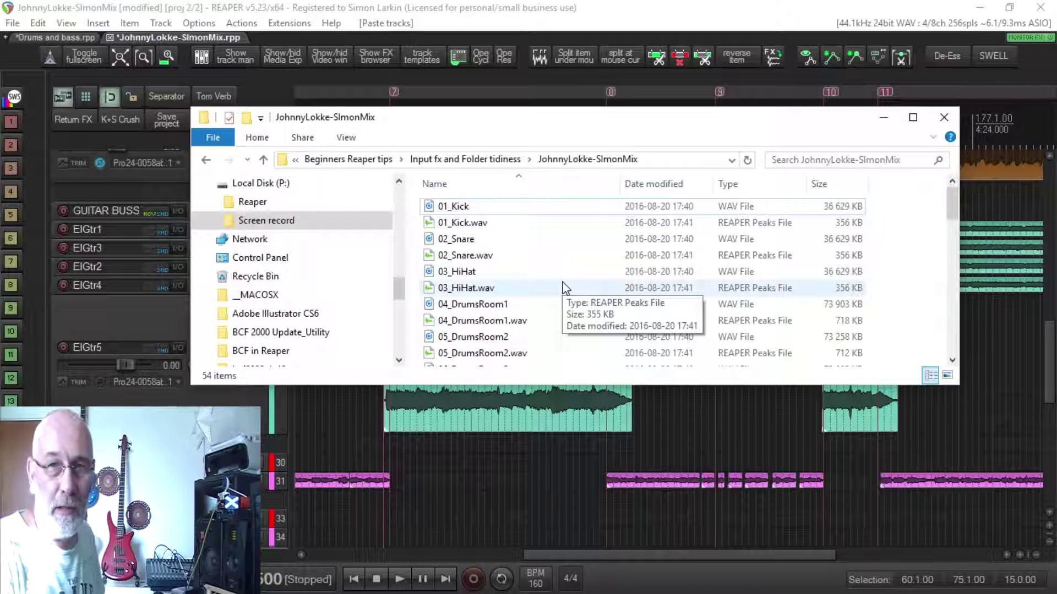
scroll(565, 286, down, 15)
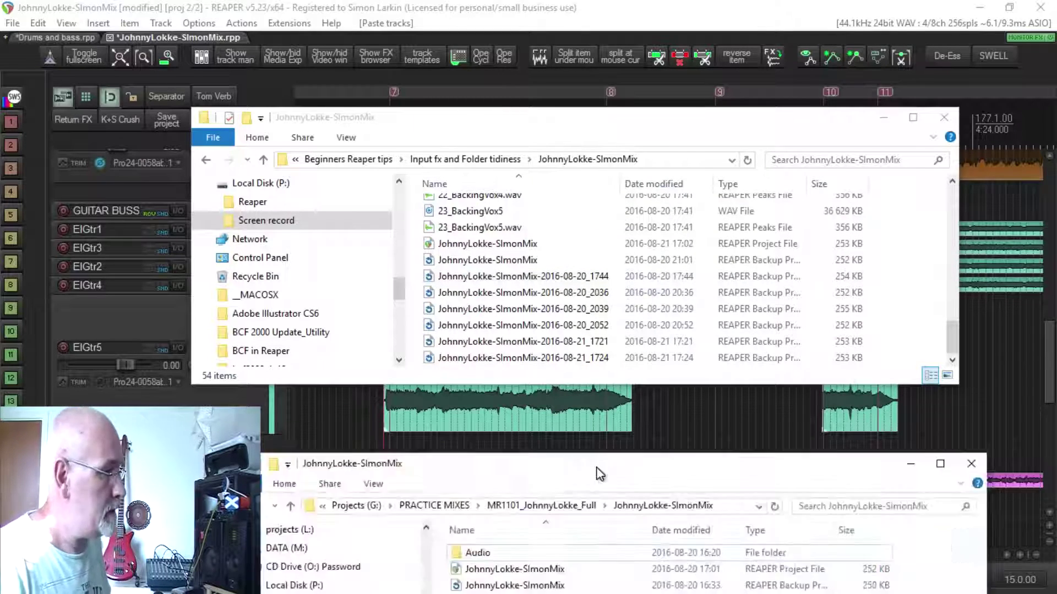
- Inspect the other project copy's Audio subfolder twice, then close the Explorer windows
drag(586, 456, 586, 132)
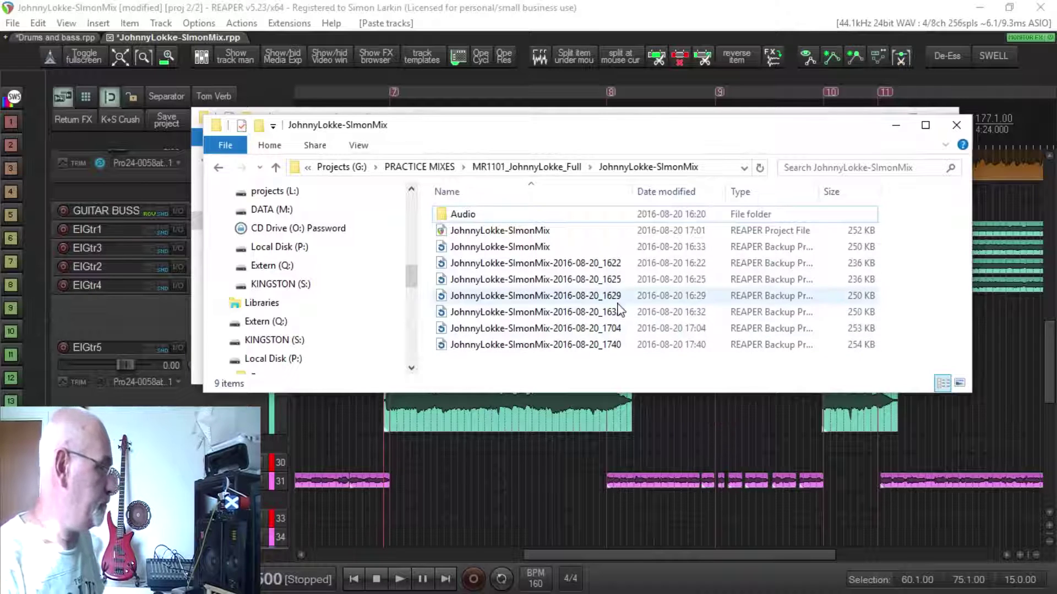
double_click(504, 219)
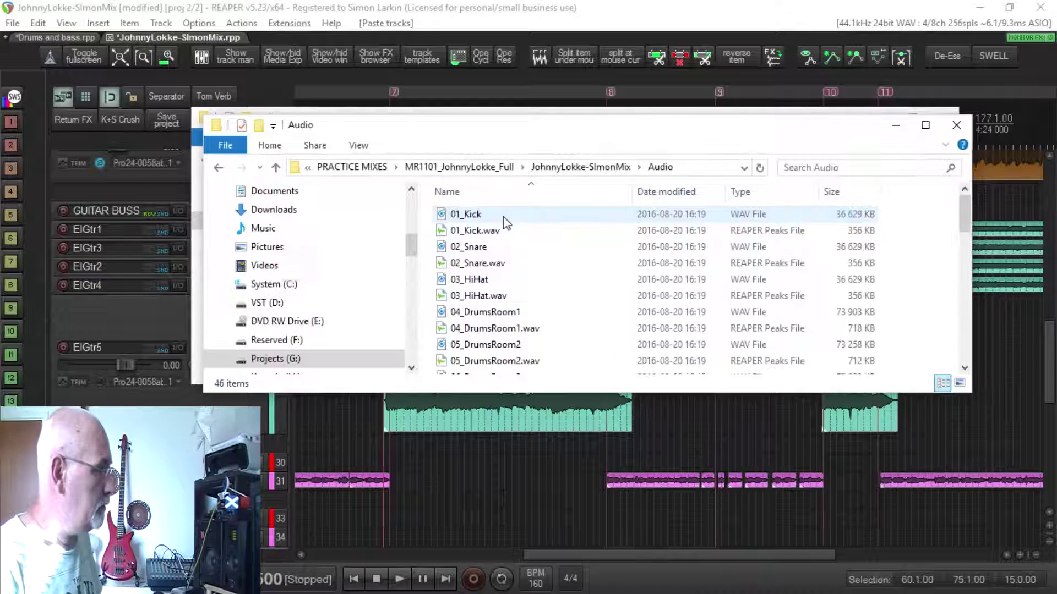
scroll(582, 254, down, 12)
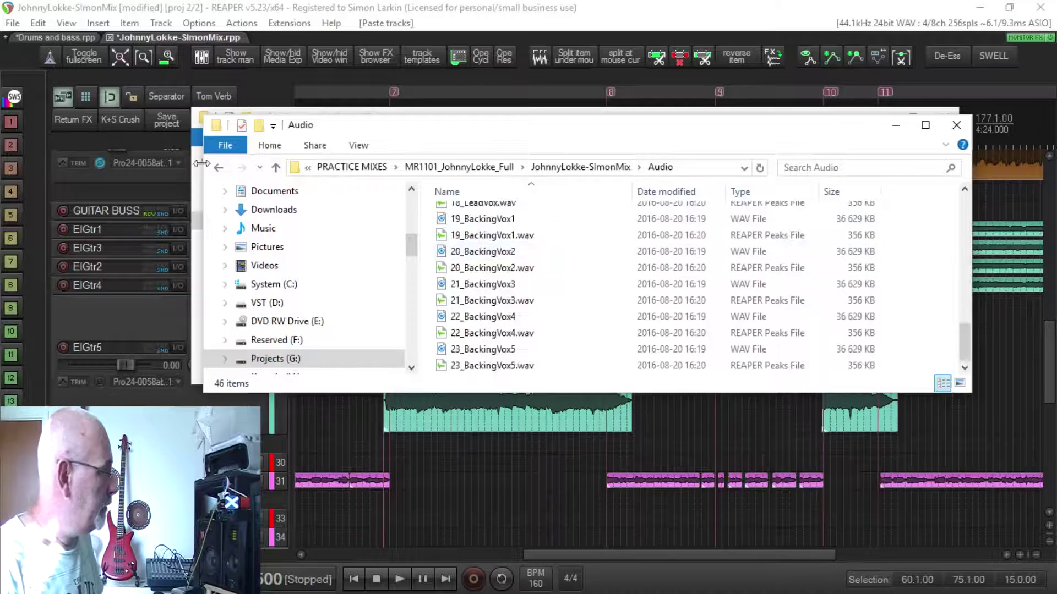
click(219, 167)
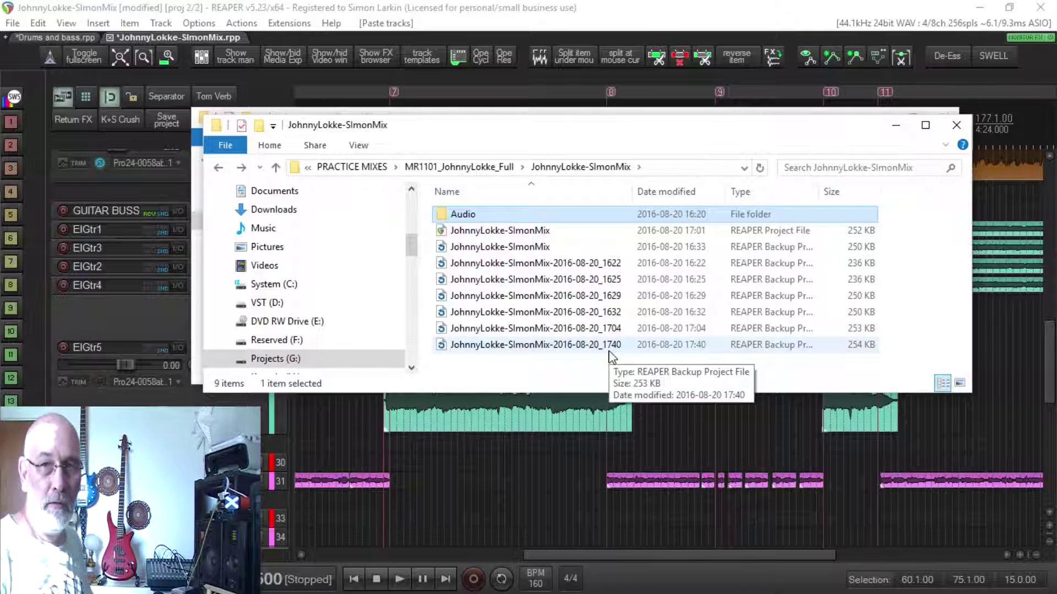
double_click(466, 216)
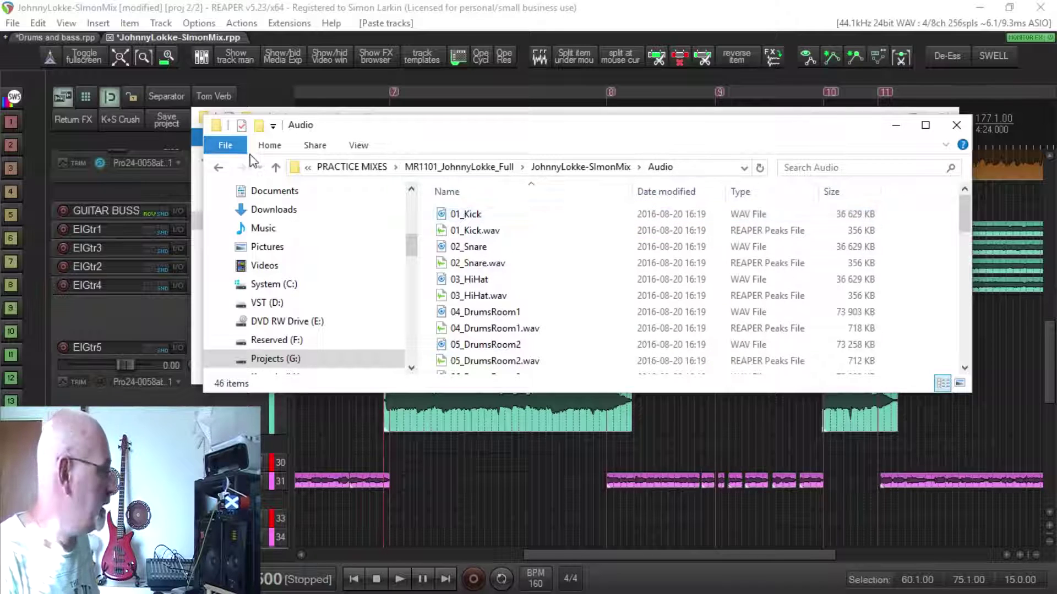
click(217, 168)
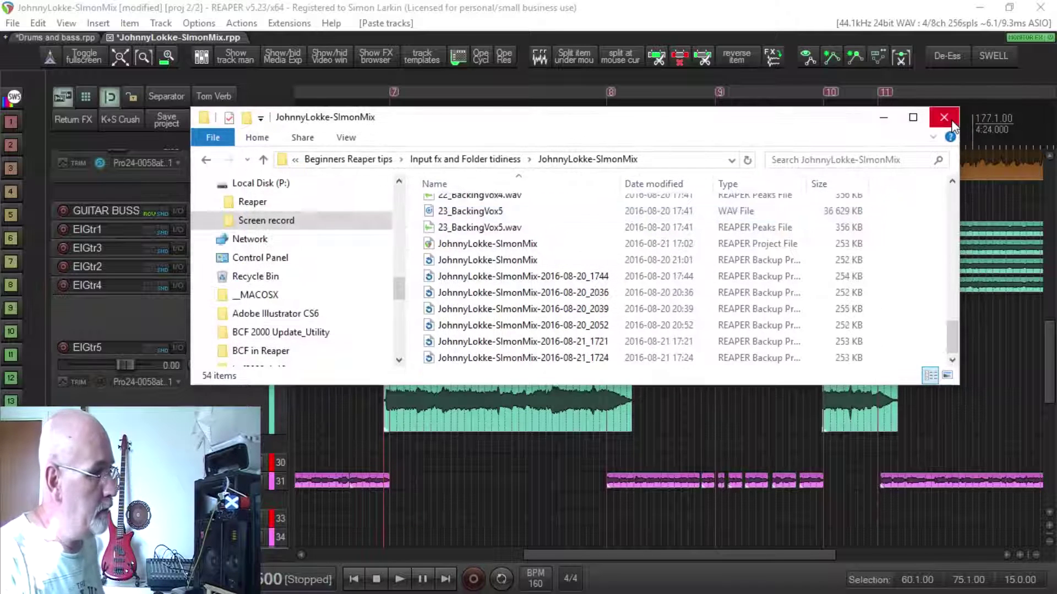
click(956, 125)
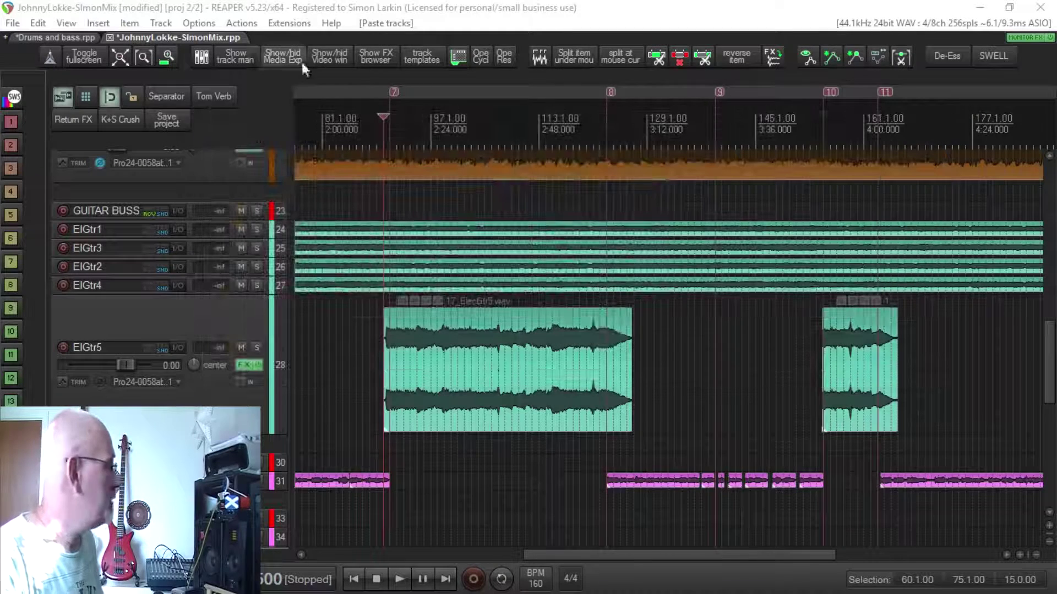
- In Project Settings, set the recorded media save path to 'Audio'
click(23, 24)
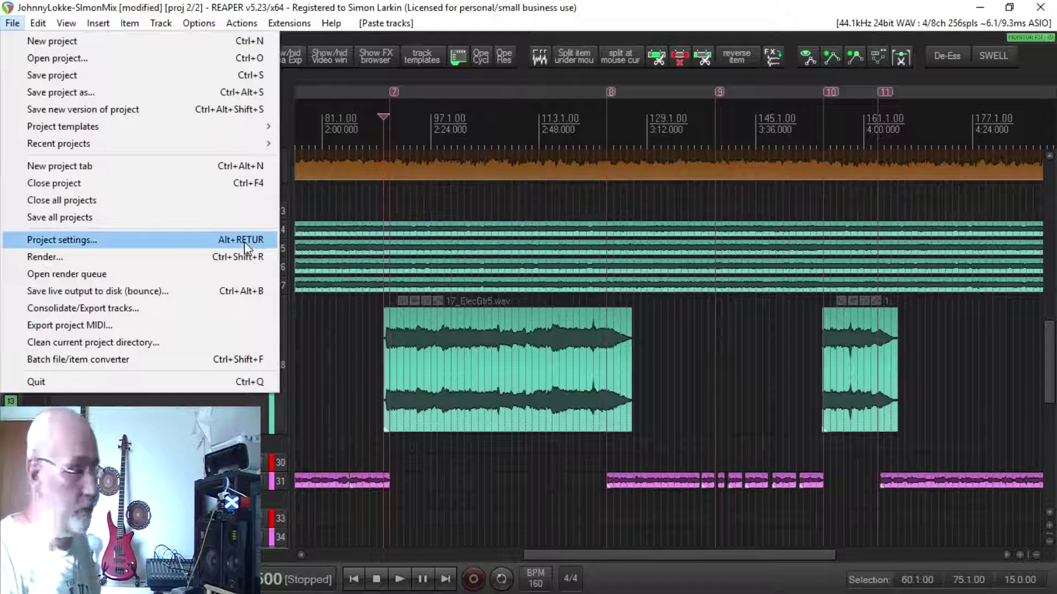
click(148, 240)
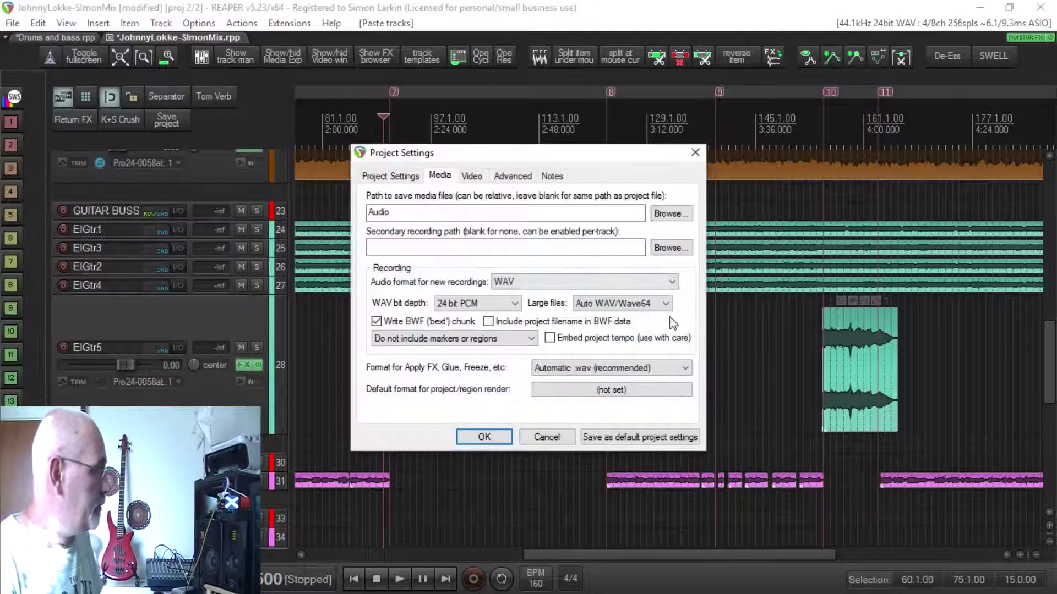
click(390, 176)
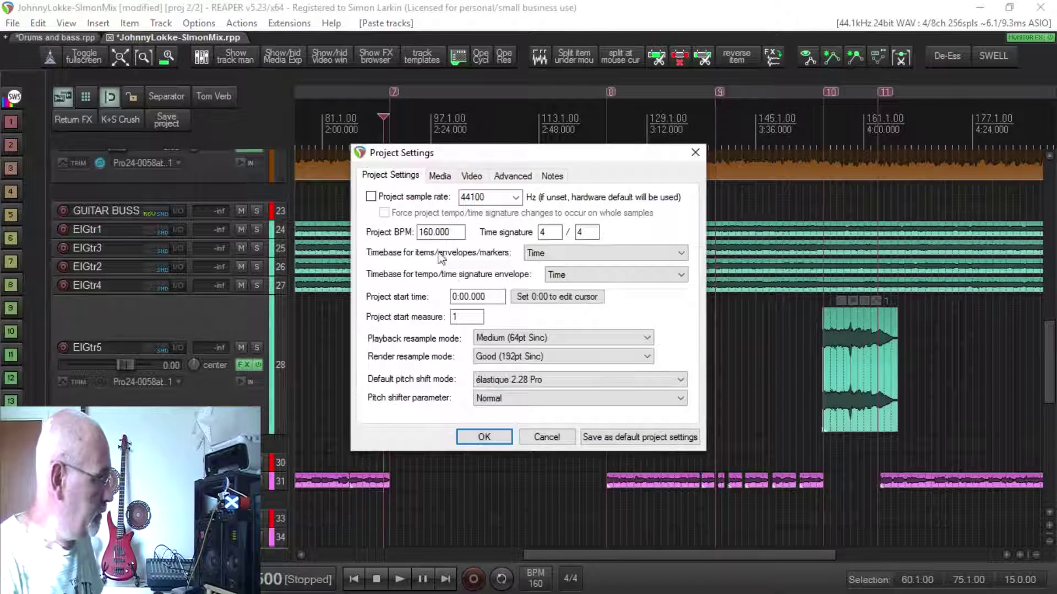
click(439, 177)
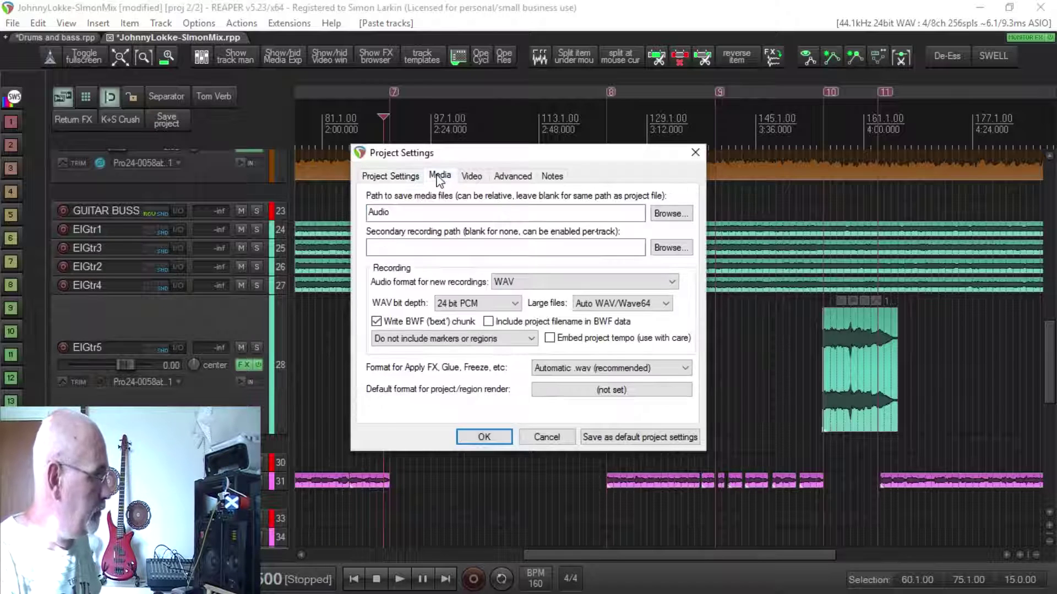
drag(435, 214, 335, 199)
key(BackSpace)
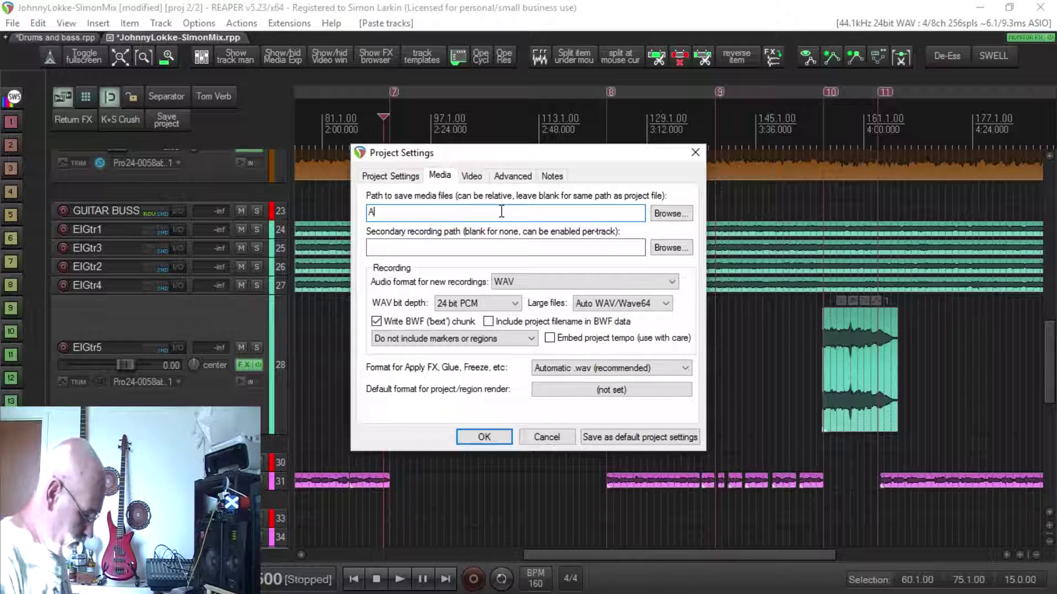
text(dio)
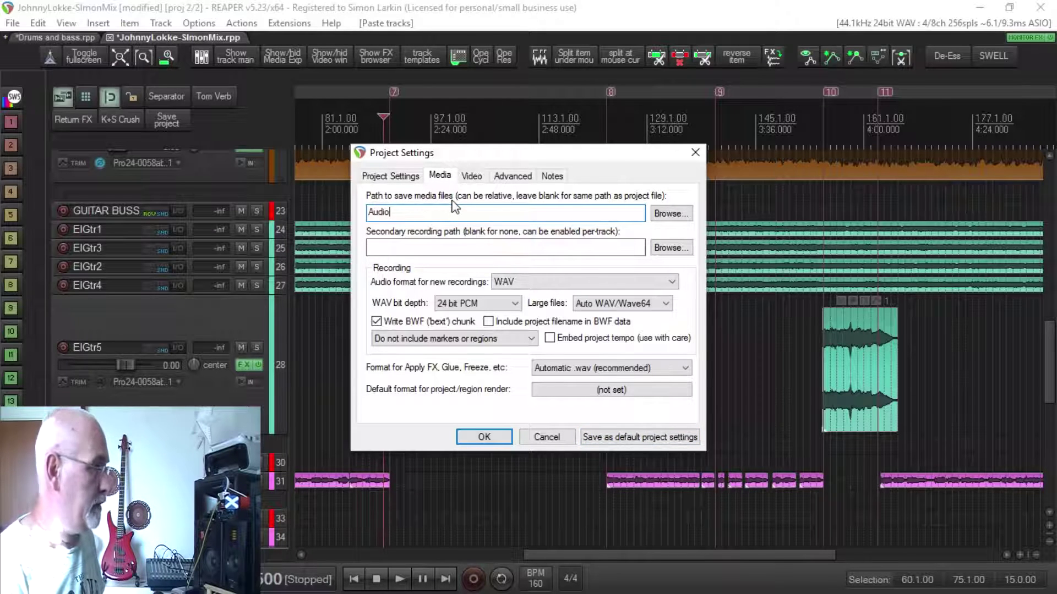
click(598, 214)
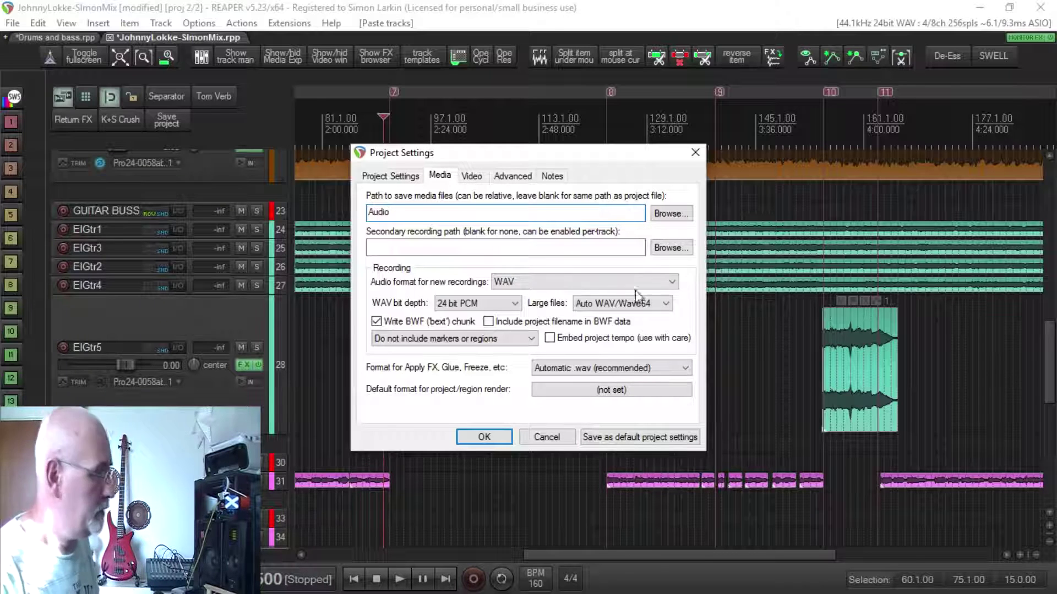
click(483, 437)
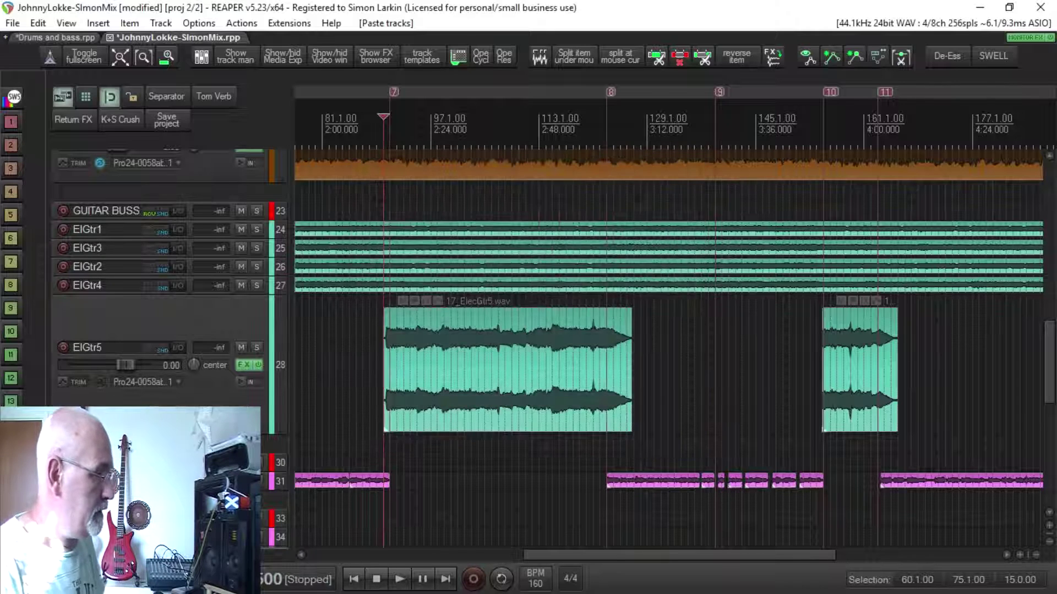
- Switch to Drums and bass.rpp, show the master track with Ctrl+Alt+M, and select the EZdrummer track
click(71, 38)
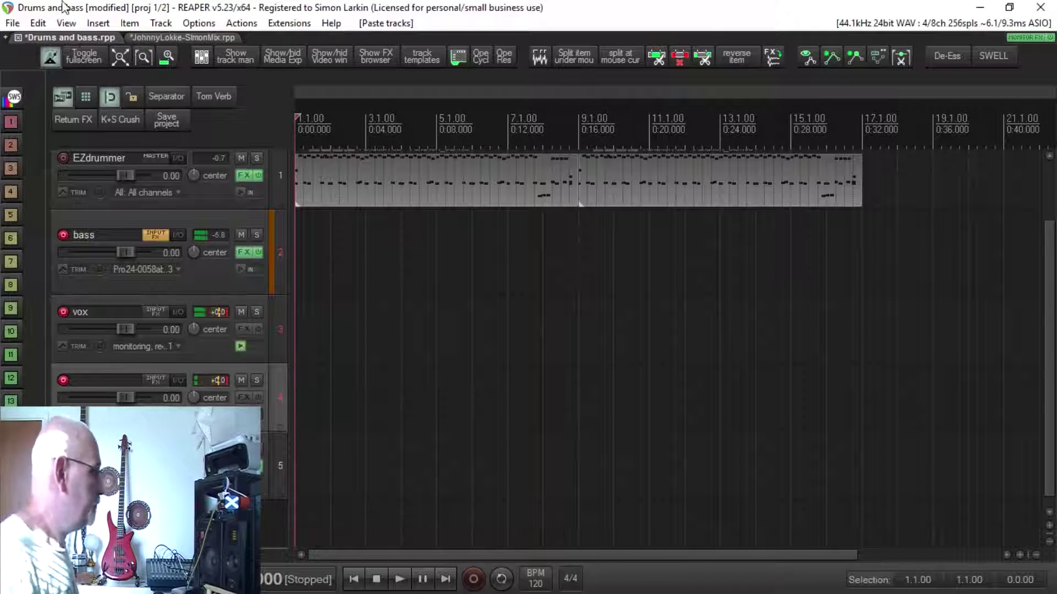
key(ctrl+alt+m)
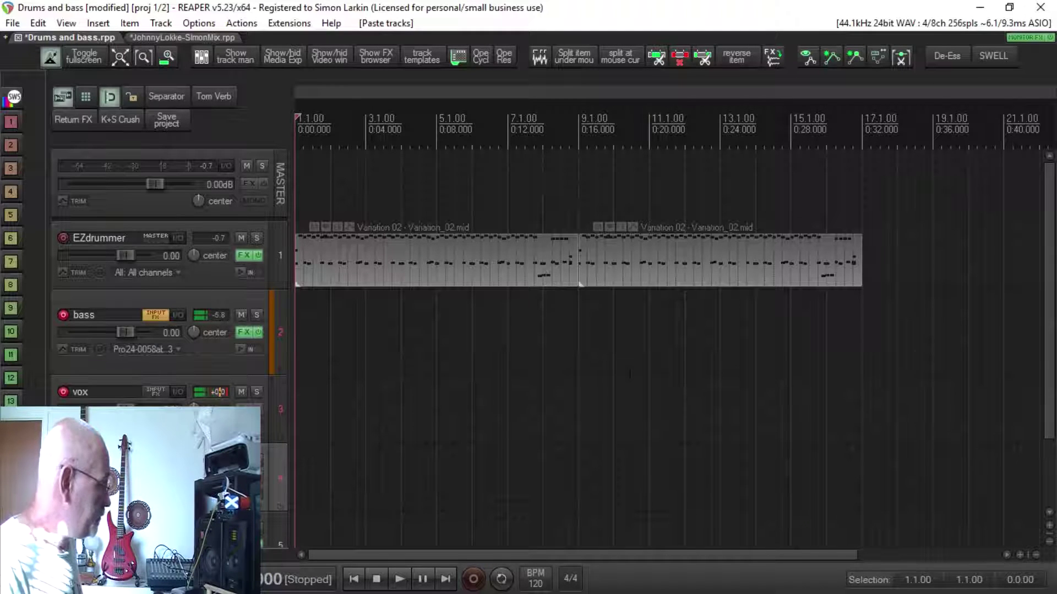
click(278, 258)
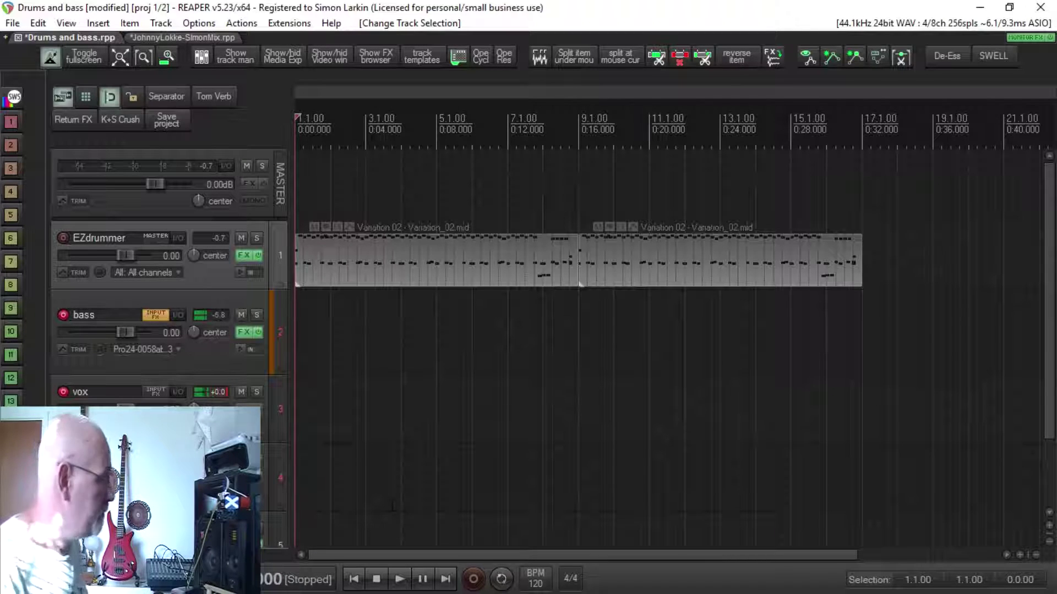
click(63, 314)
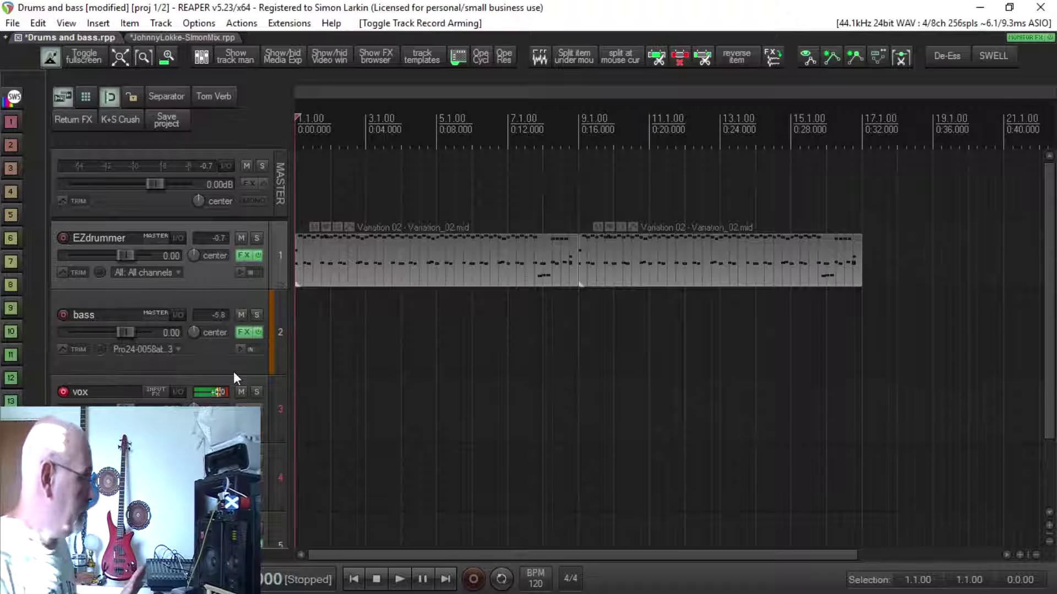
click(177, 315)
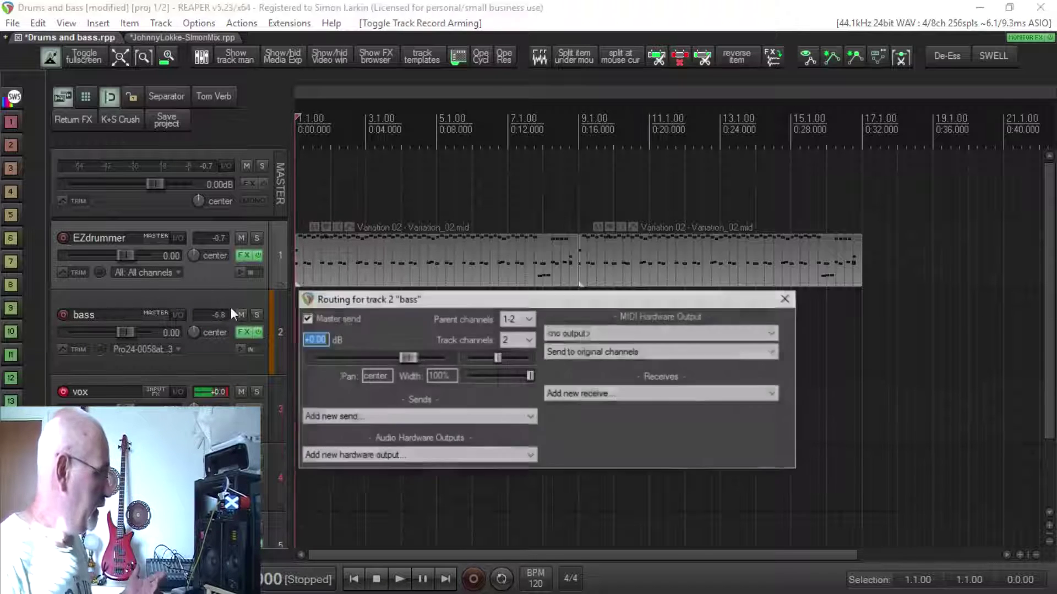
click(785, 299)
click(153, 316)
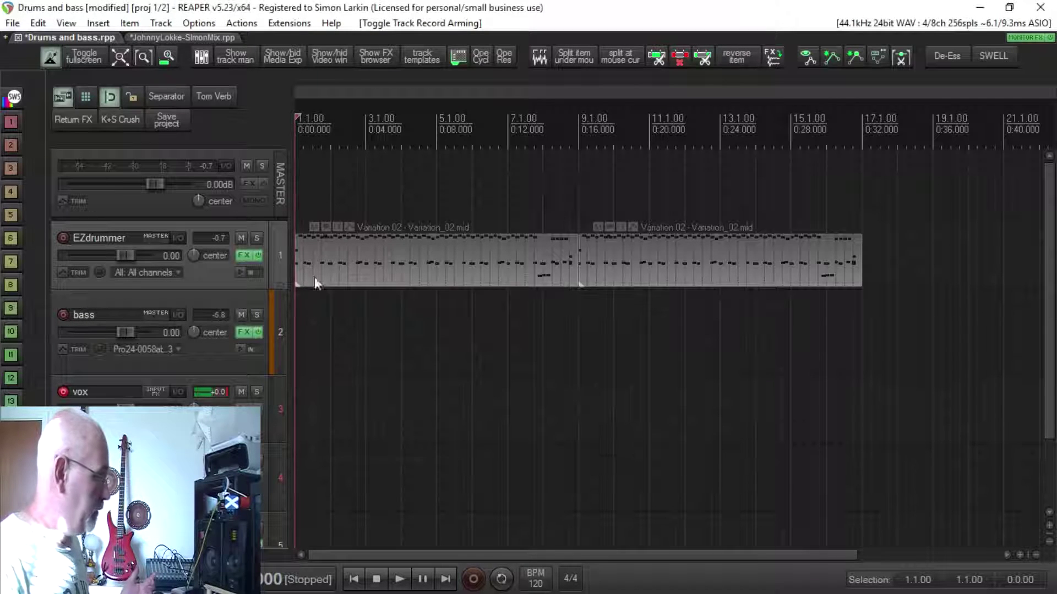
click(63, 314)
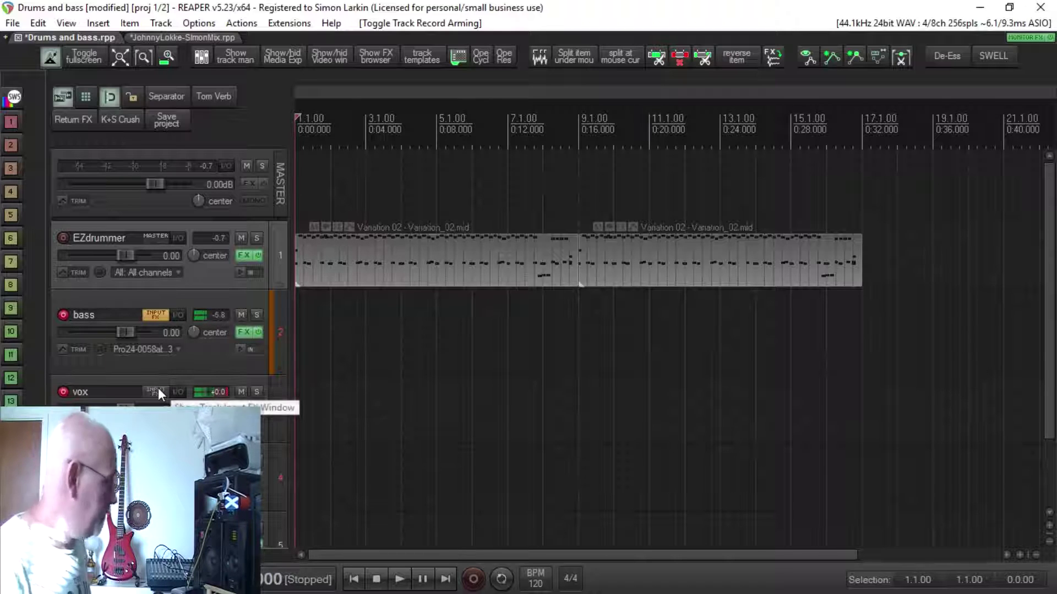
- Check the bass track's STA-LIMIT input FX, then bring up track 5's FX chain
click(140, 322)
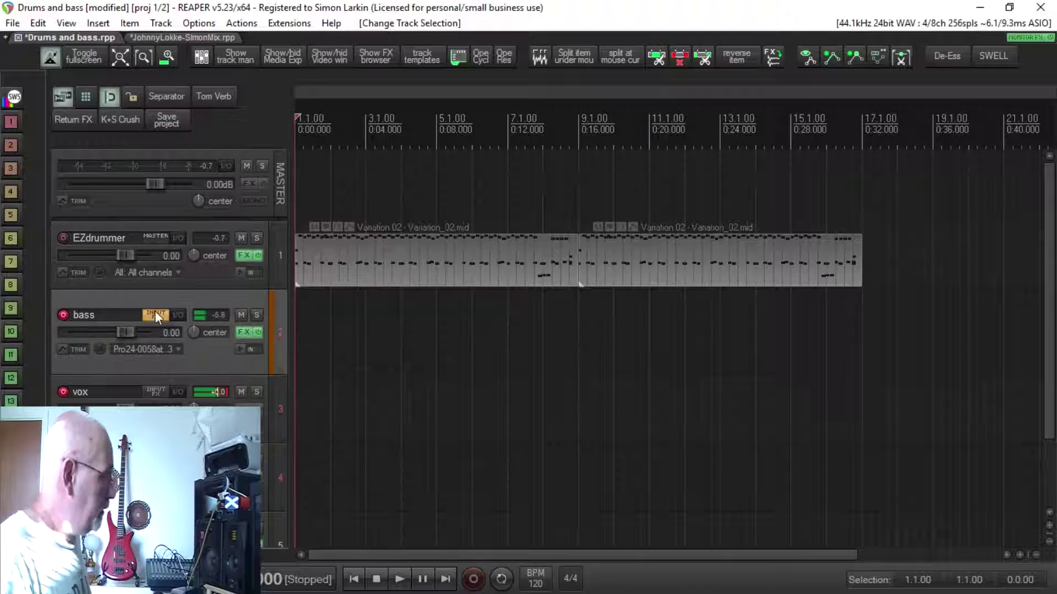
click(154, 312)
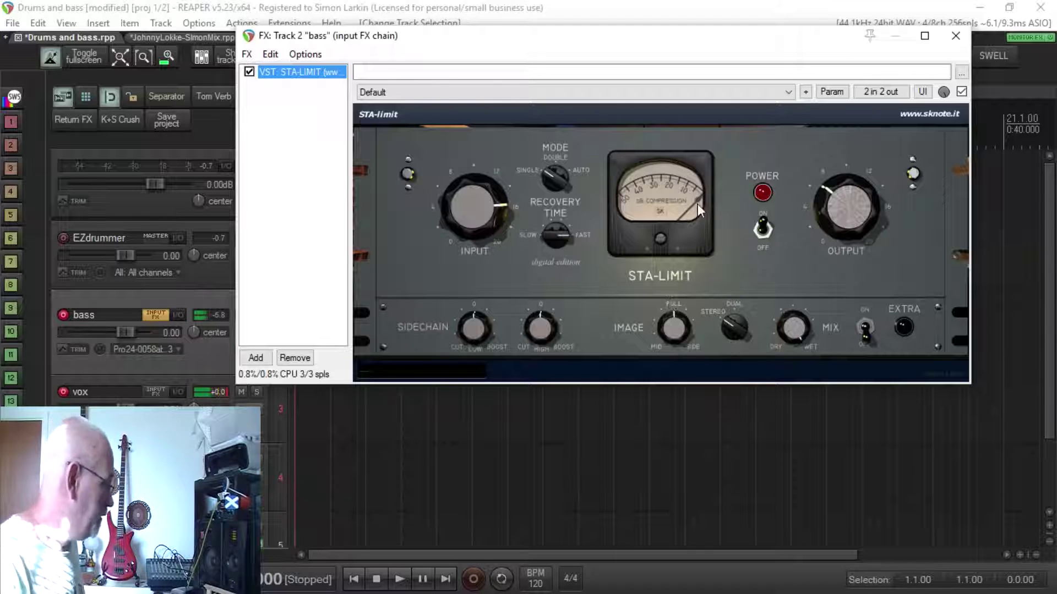
scroll(283, 452, down, 2)
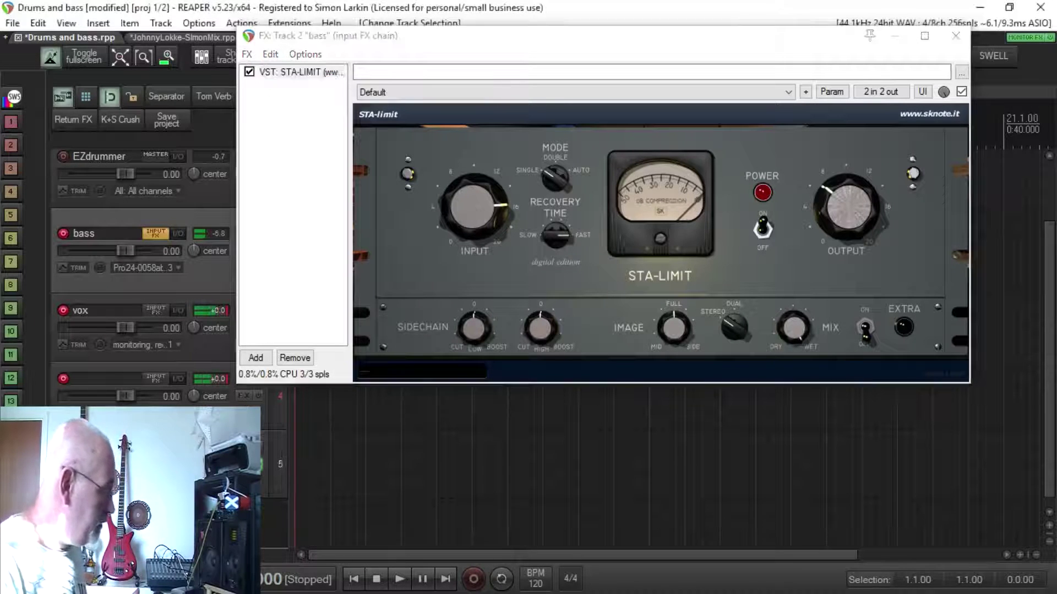
key(shift+f)
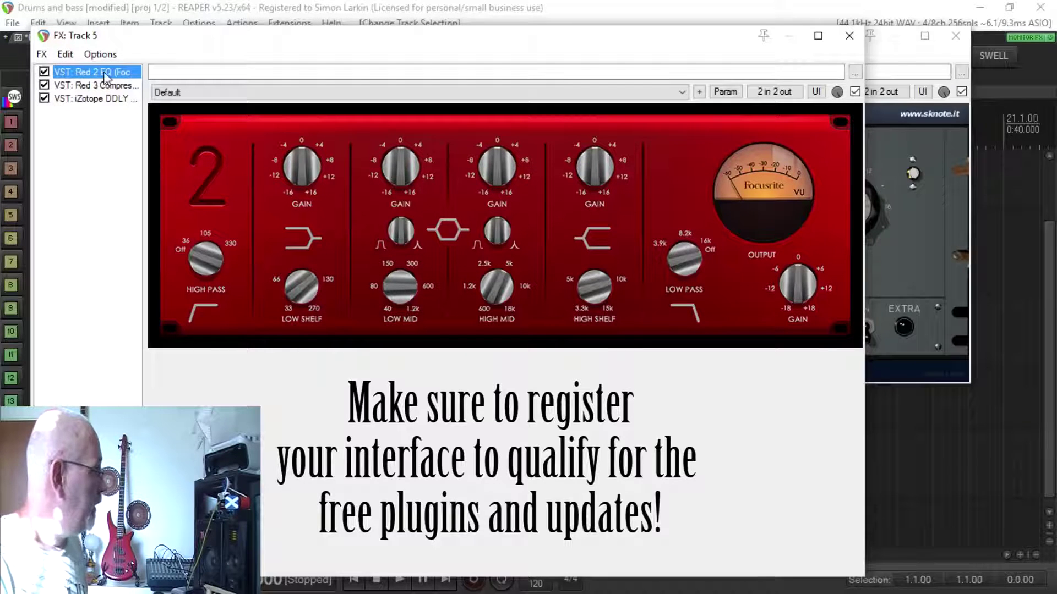
- Review track 5's Red 2 EQ, Red 3 Compressor and DDLY plugins, then bypass the bass STA-LIMIT
click(116, 86)
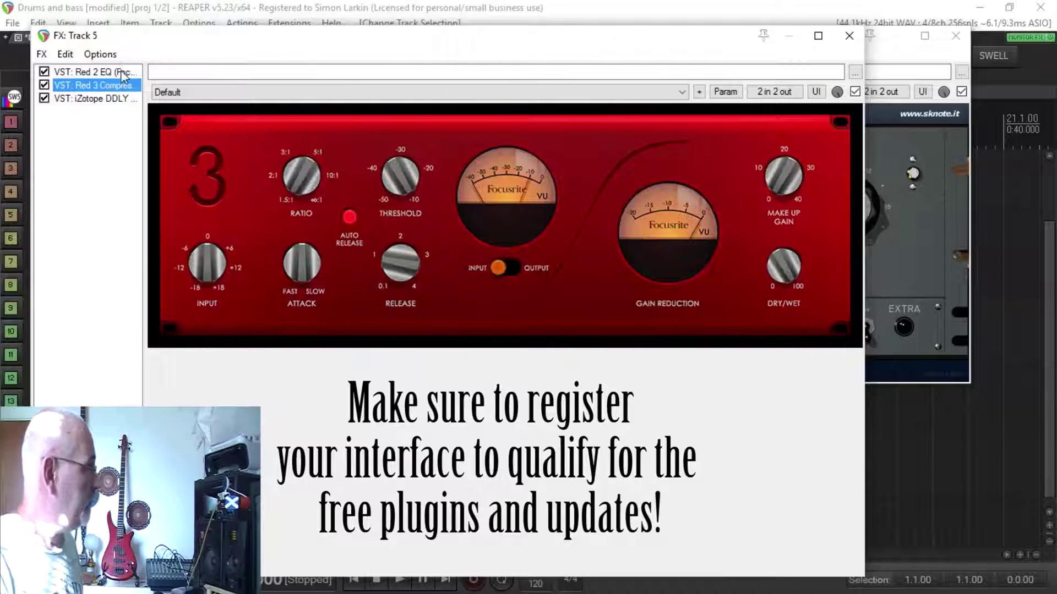
click(122, 76)
click(118, 85)
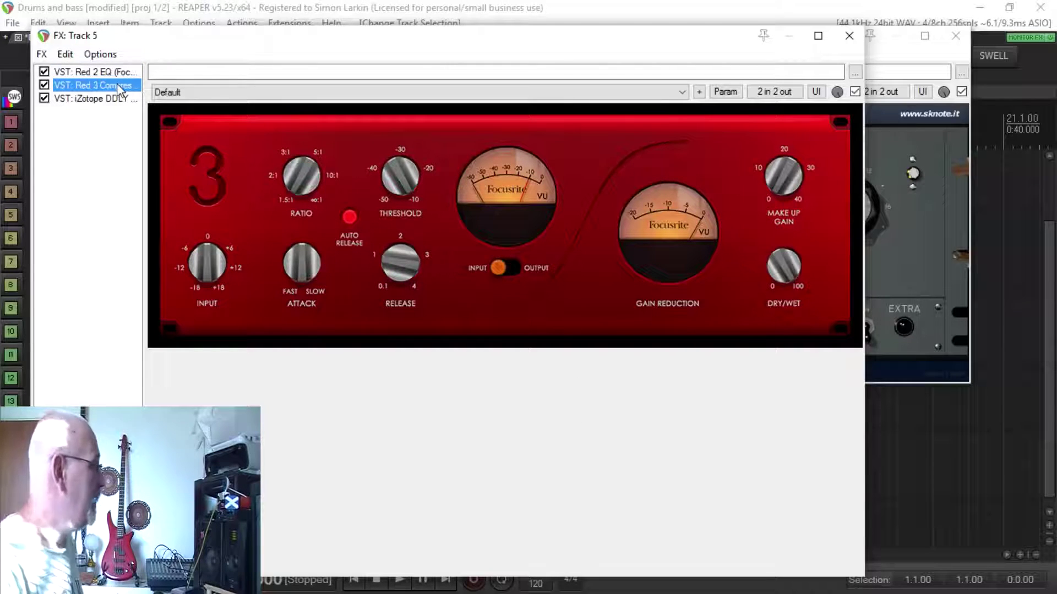
right_click(120, 91)
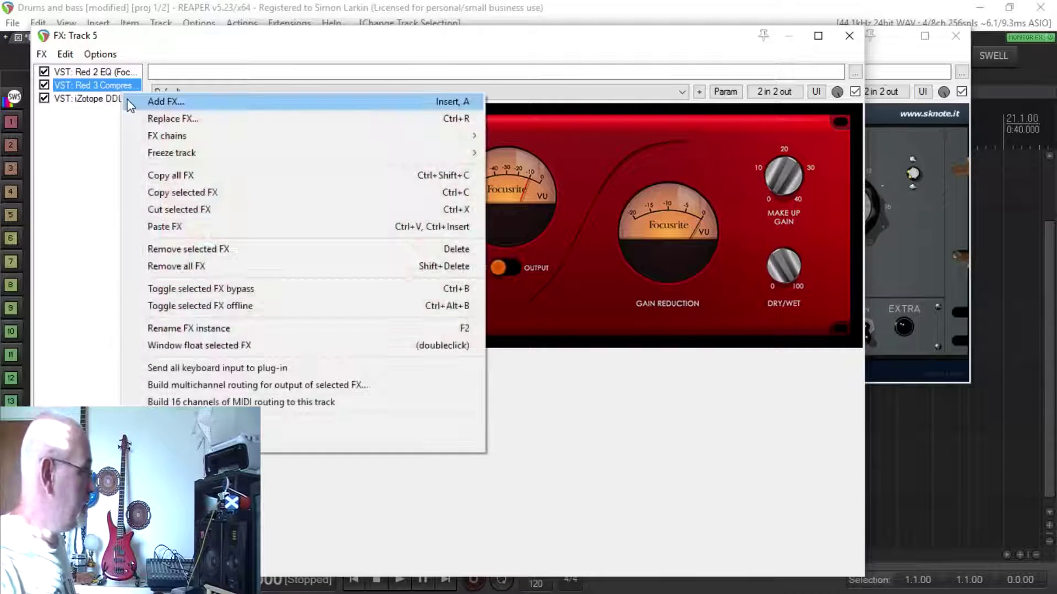
click(81, 103)
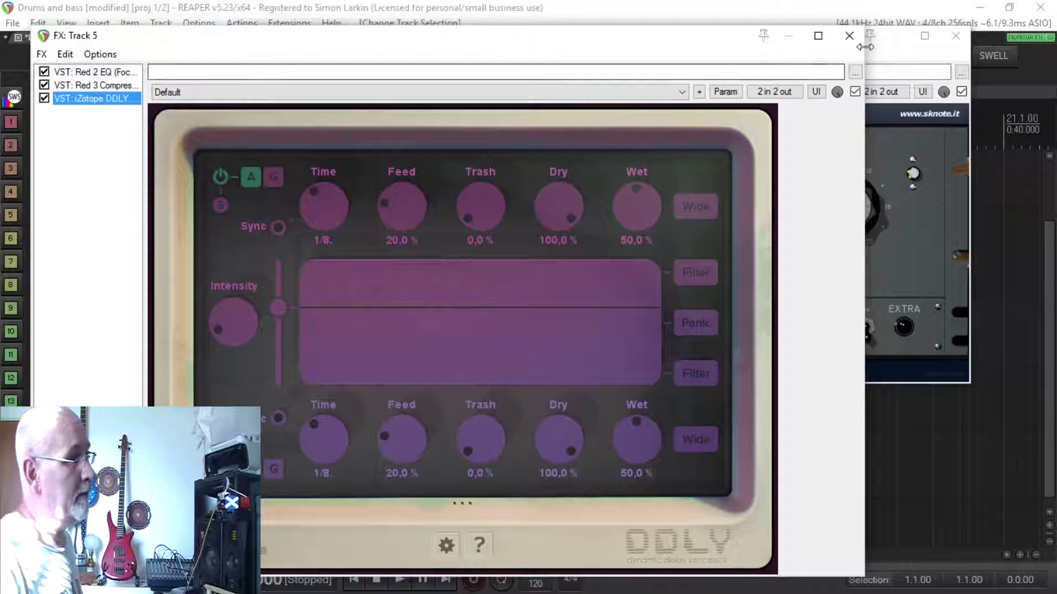
click(849, 35)
click(249, 71)
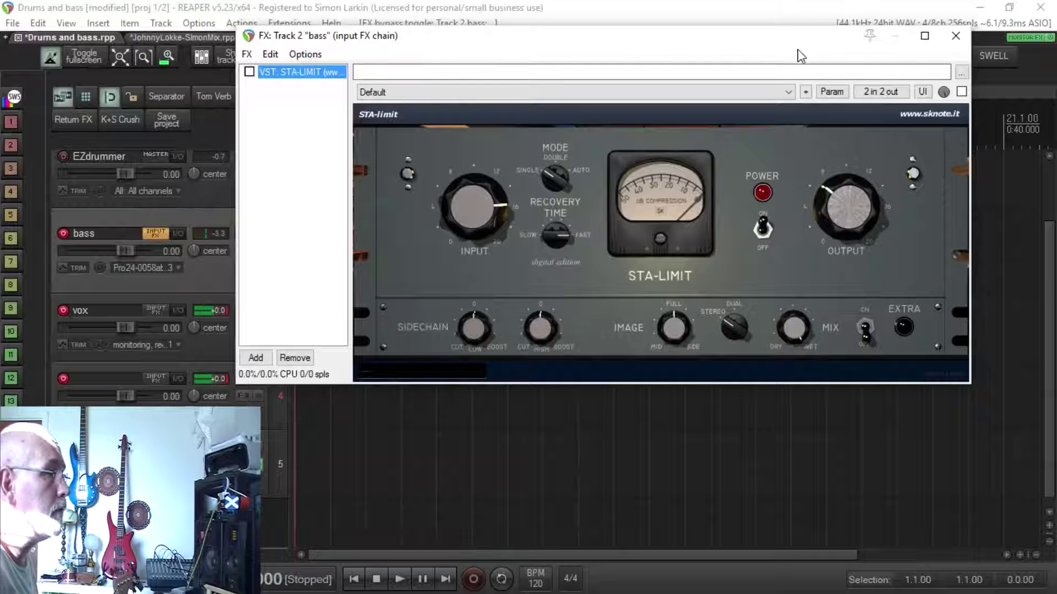
- Record an unlimited bass take of about eight bars, 02-bass-160821_1732.wav
drag(800, 45, 820, 358)
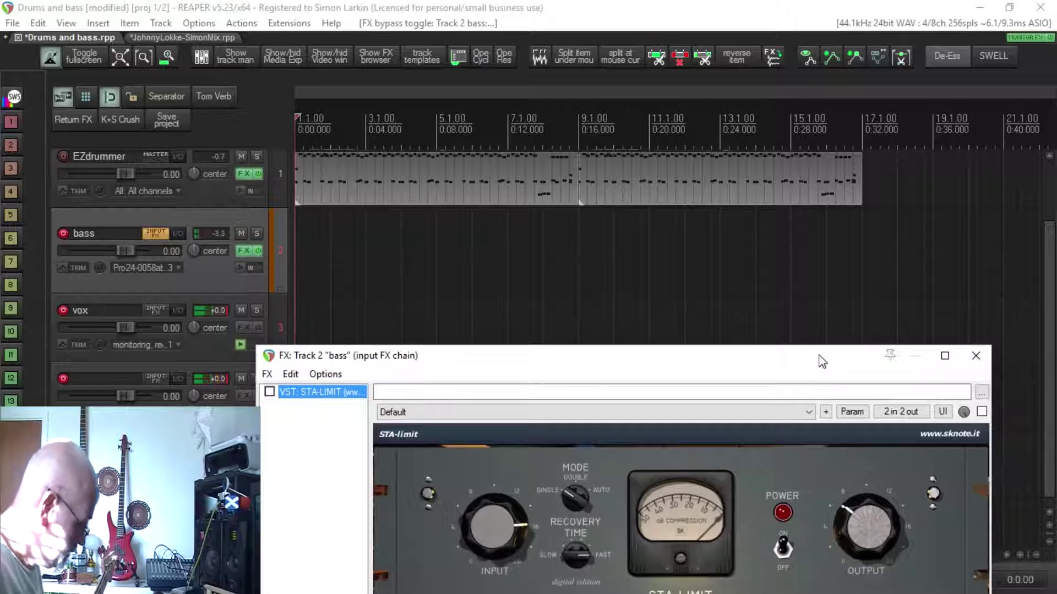
key(Escape)
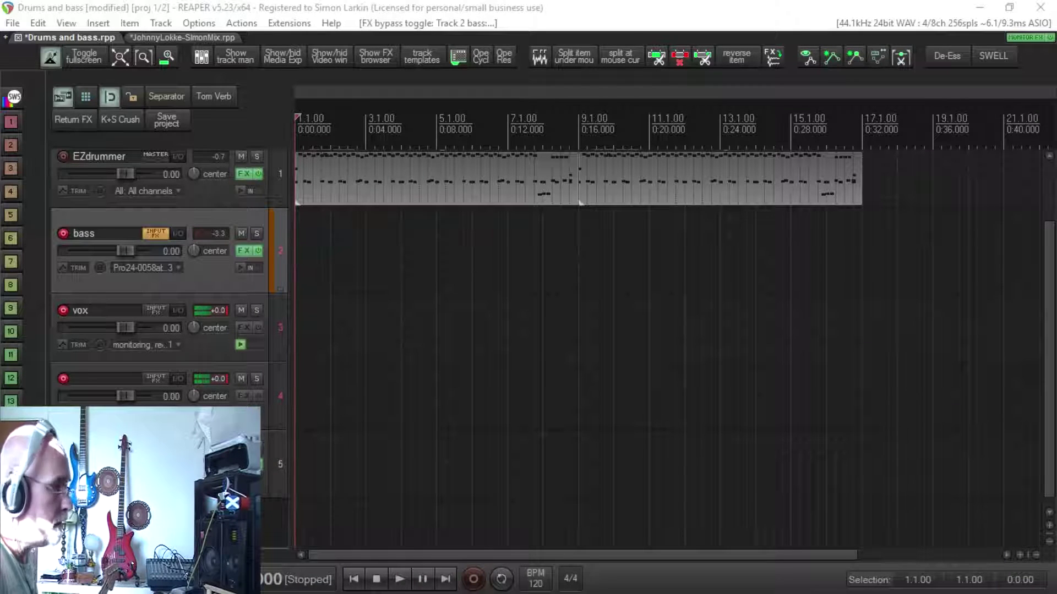
click(474, 580)
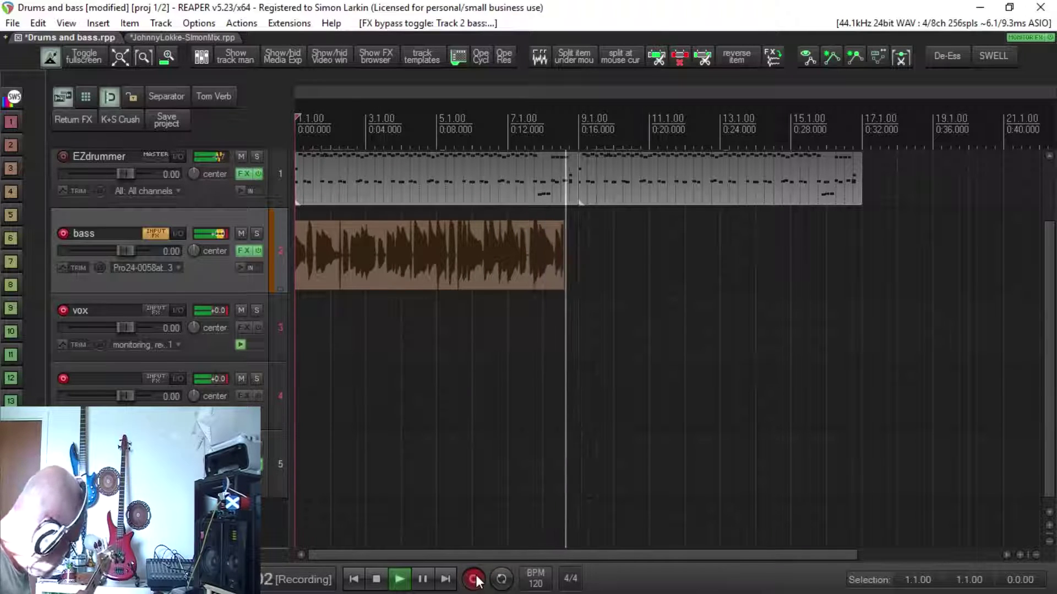
click(475, 579)
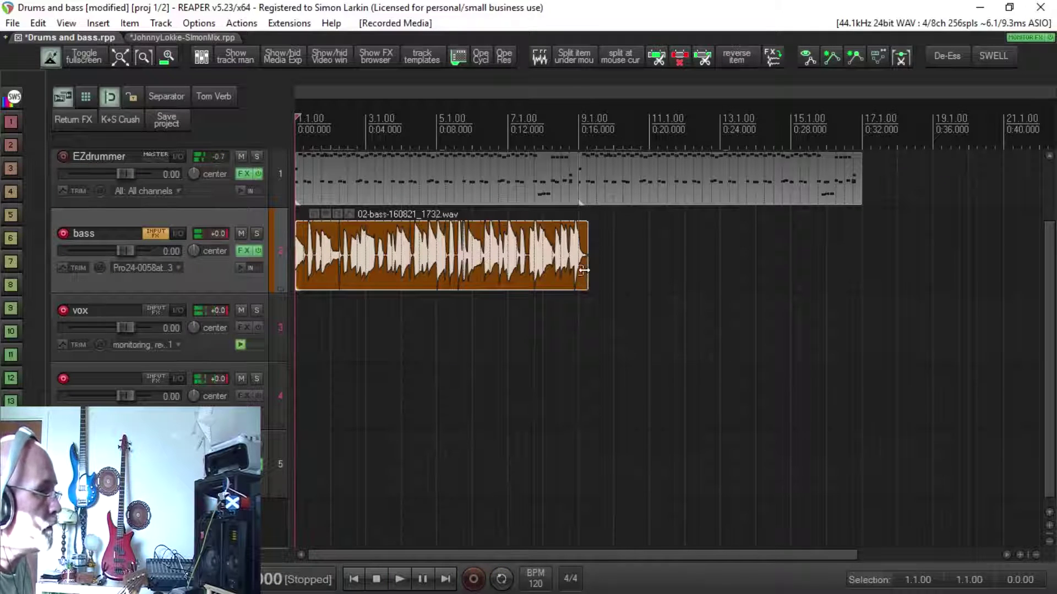
- Trim the first bass take's end slightly and re-enable the STA-LIMIT input effect
drag(583, 270, 578, 270)
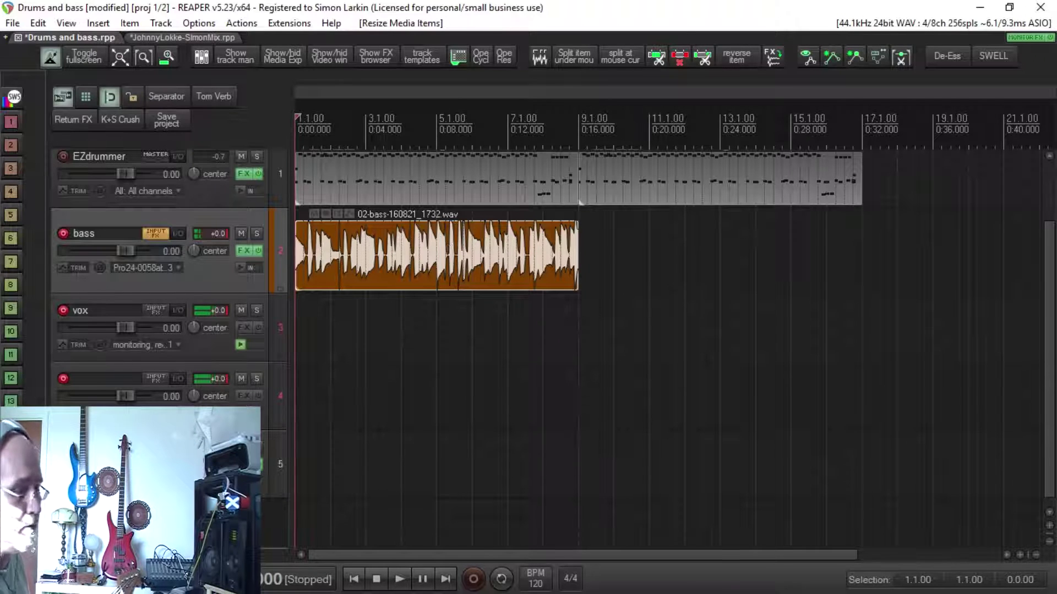
click(156, 233)
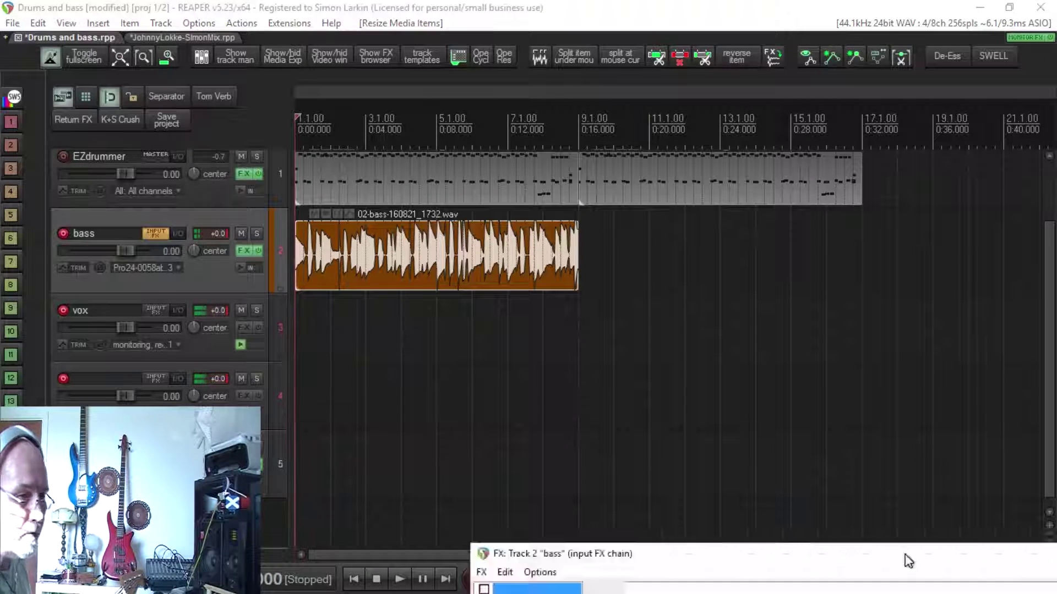
drag(906, 560, 627, 109)
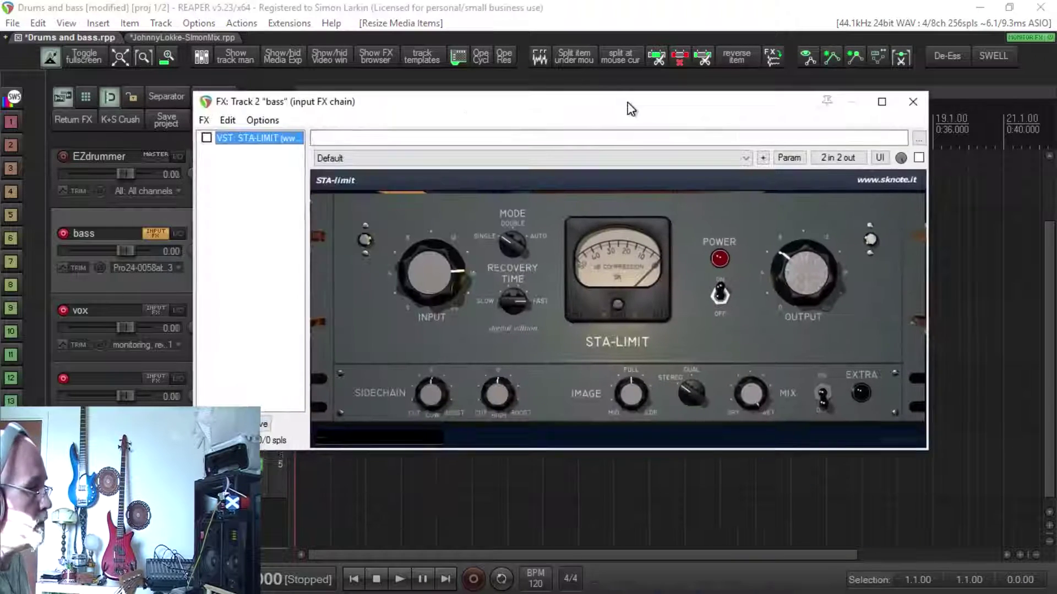
click(208, 138)
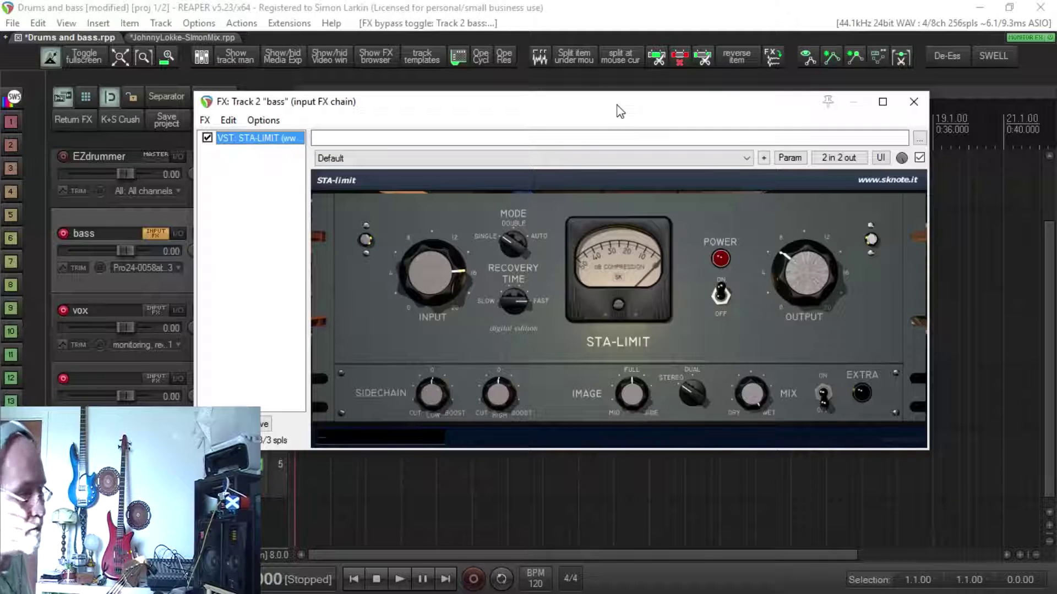
drag(598, 116, 954, 290)
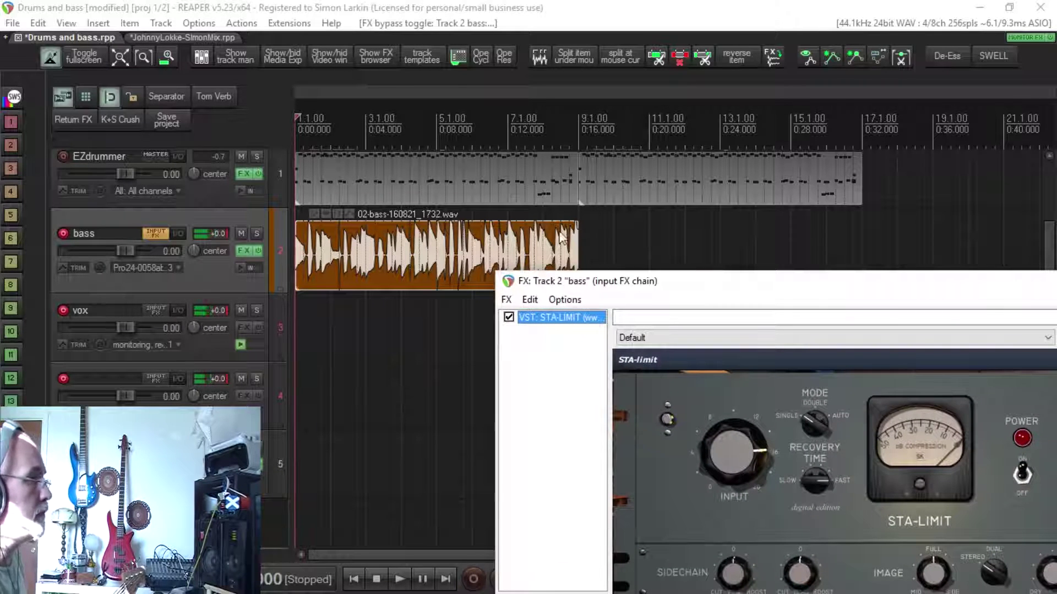
- Record the limited second bass take, 02-bass-160821_1733.wav, from bar 9, then close the input FX window
click(589, 247)
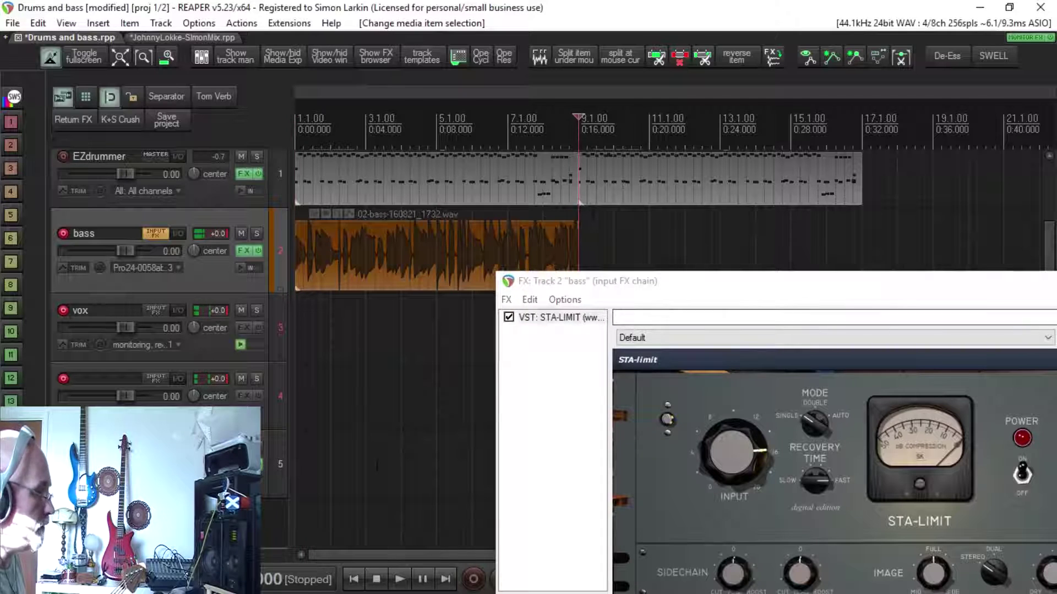
key(ctrl+r)
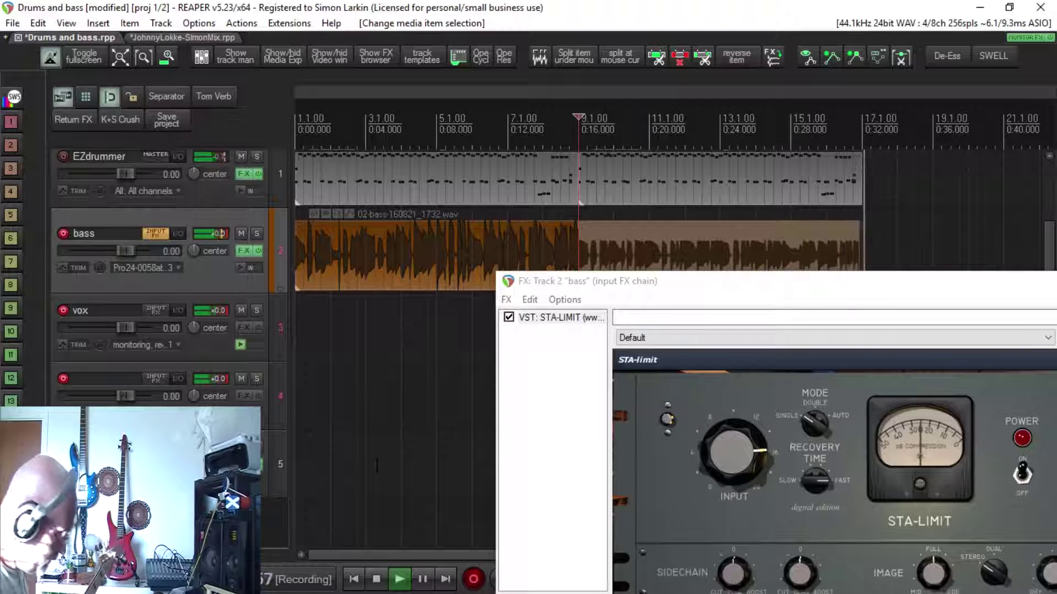
key(space)
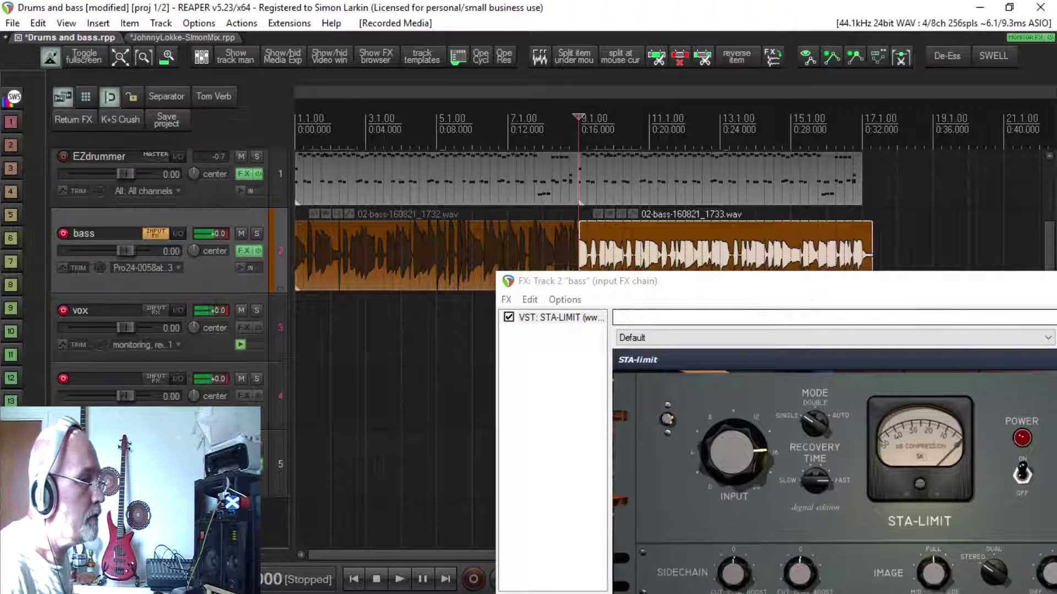
drag(907, 287, 657, 257)
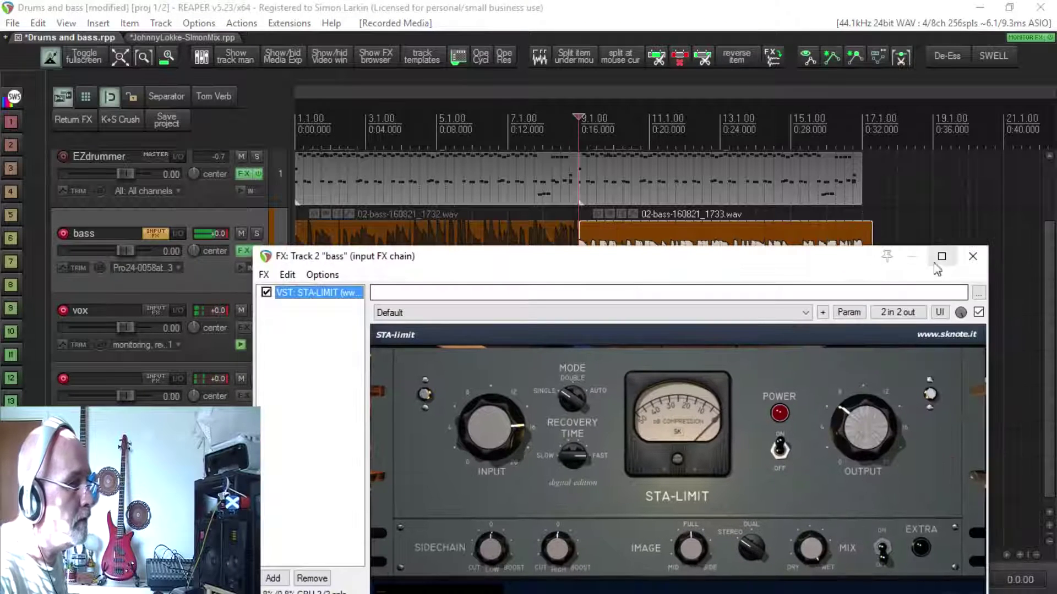
click(970, 252)
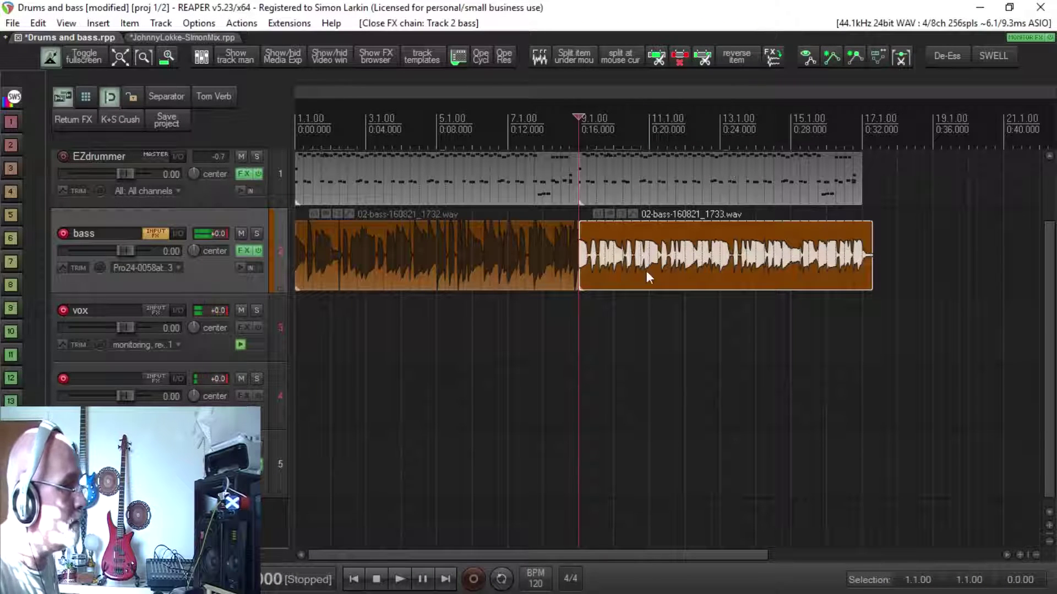
- Enlarge the bass track, play both takes to compare them, and show the STA-LIMIT input FX chain
drag(220, 292, 220, 534)
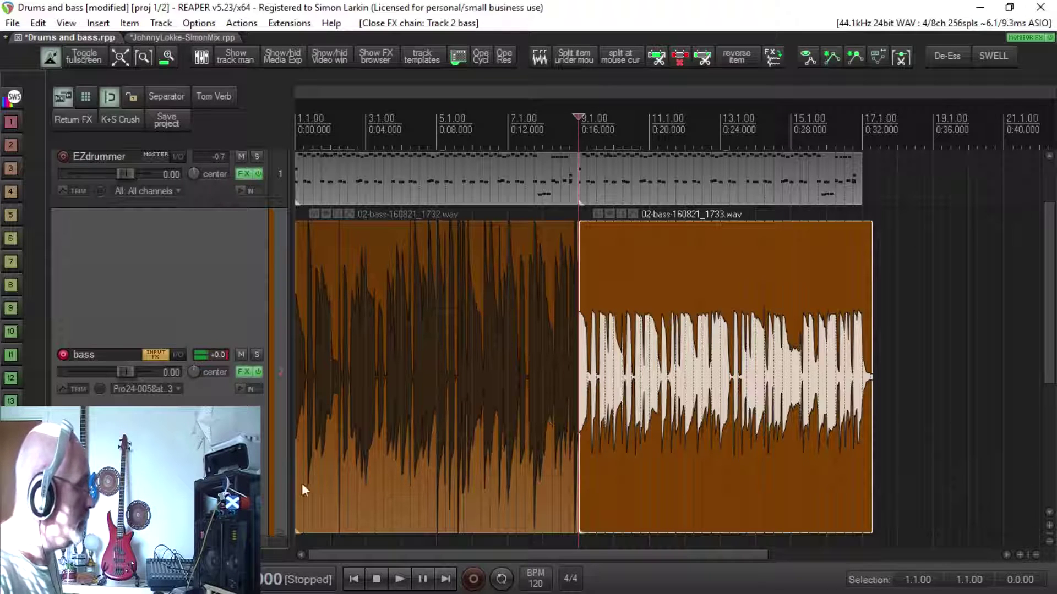
click(345, 481)
key(space)
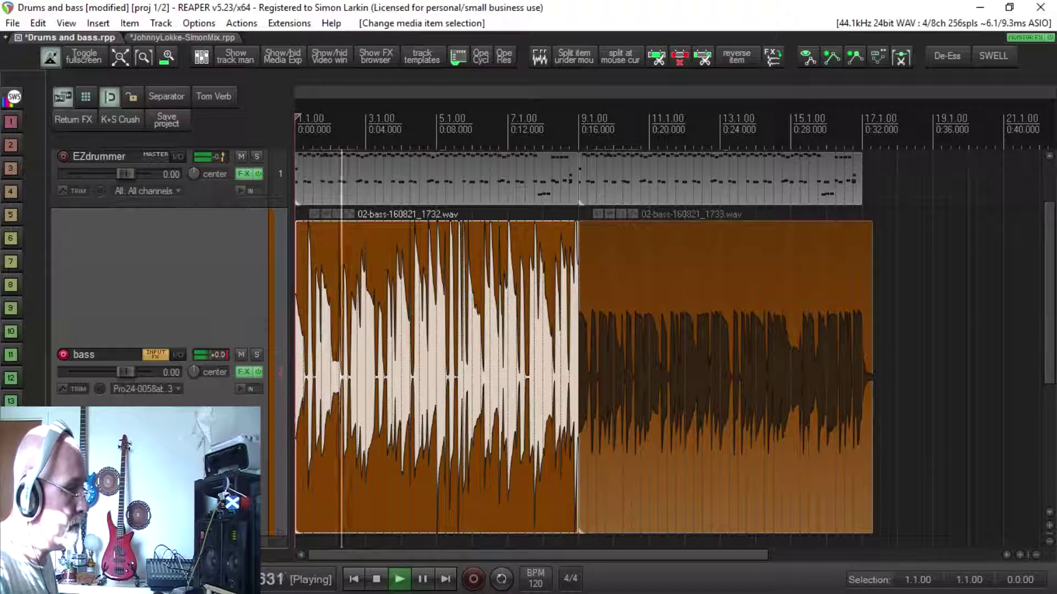
click(587, 522)
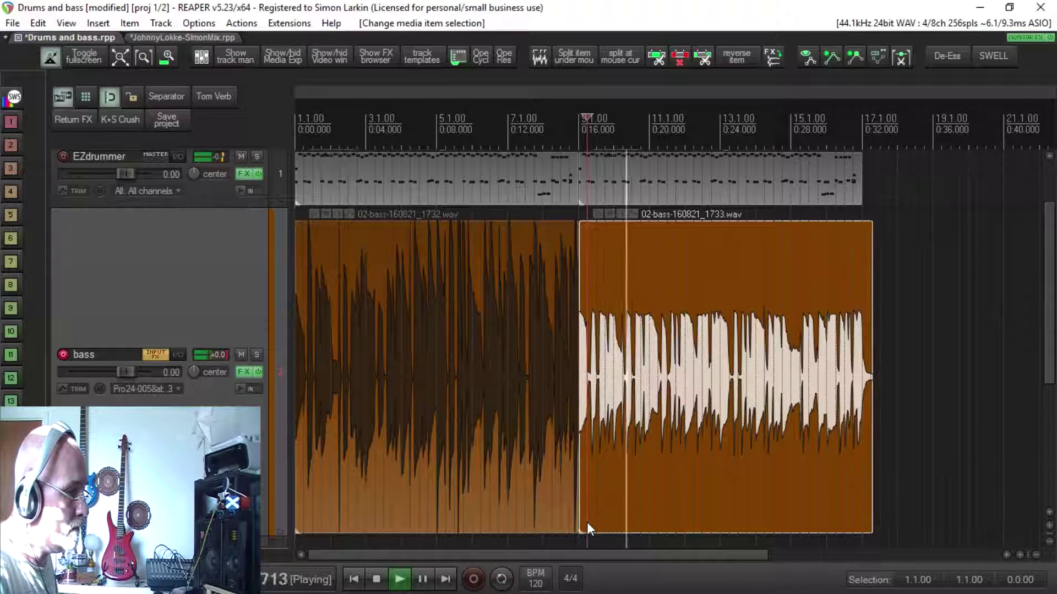
key(space)
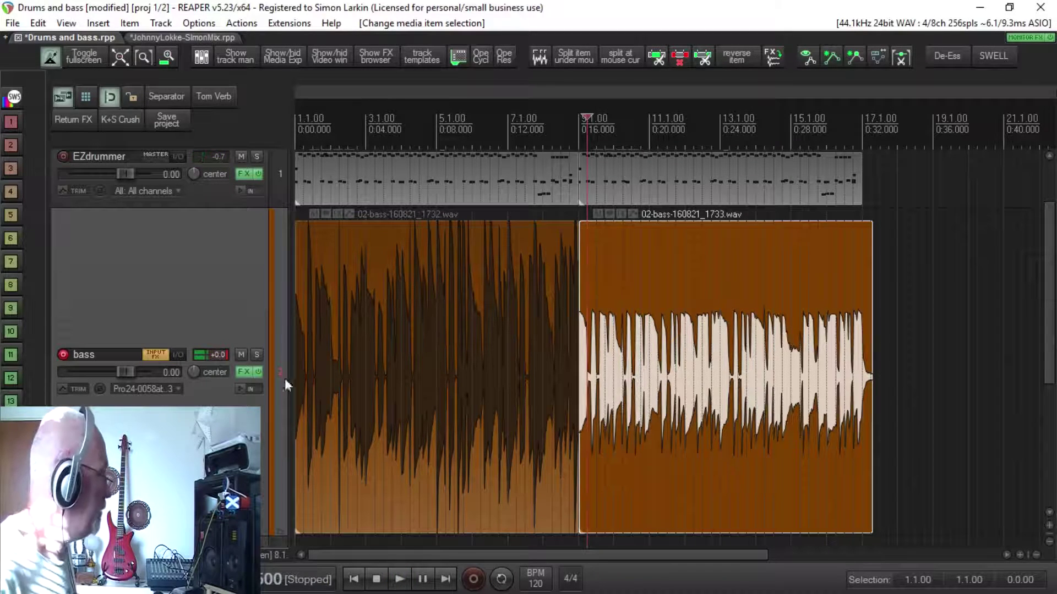
click(158, 356)
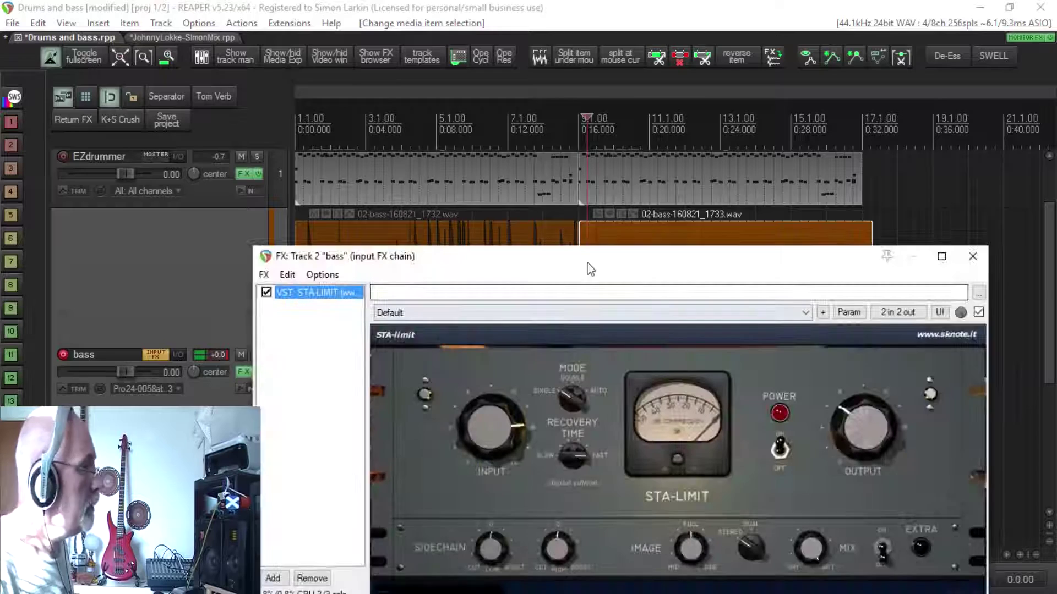
- Play both bass takes from bar 4, then close the STA-LIMIT input FX chain window
click(427, 122)
key(space)
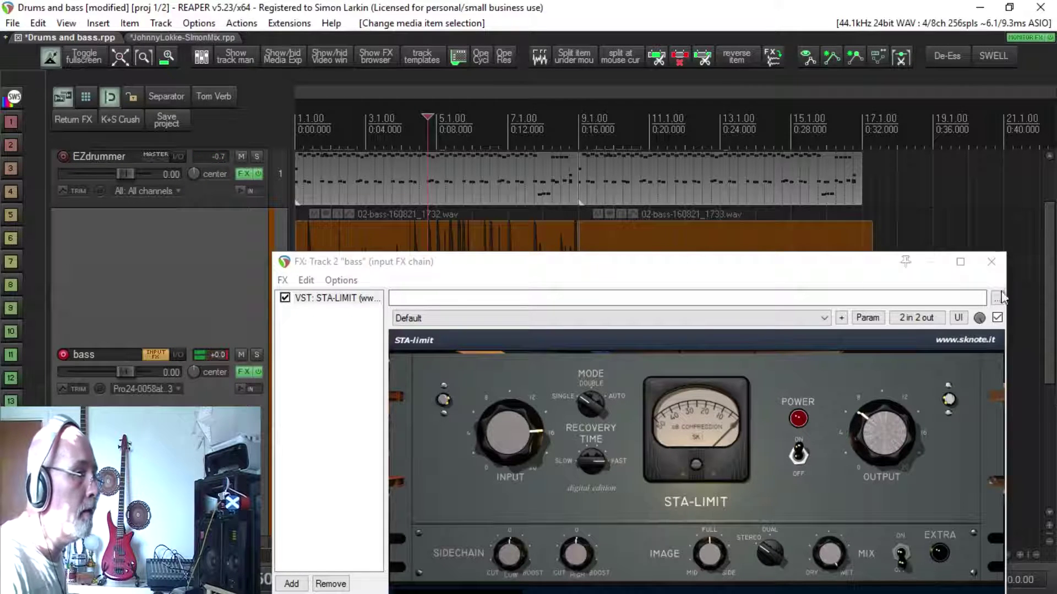
click(990, 262)
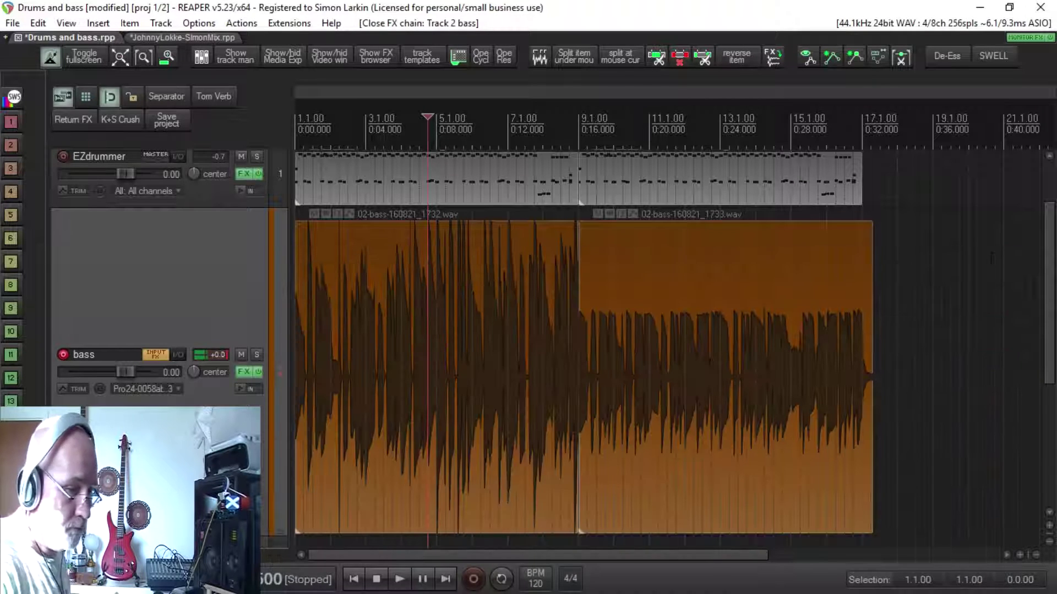